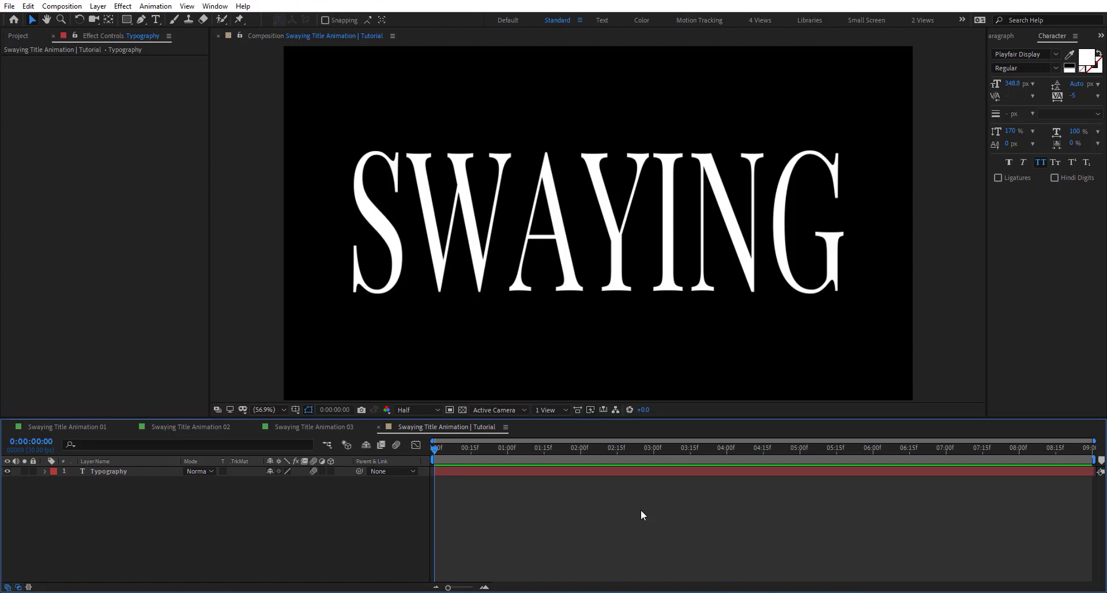
Step: Pre-compose the Typography layer into a new TypoAnimation composition and open it
left_click(611, 475)
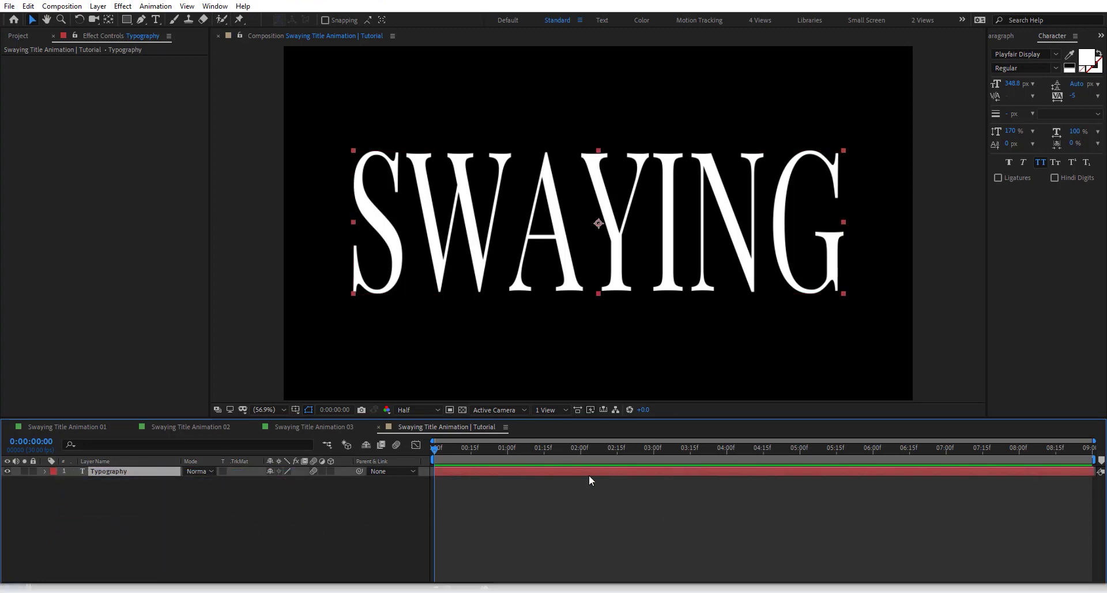
key("ctrl+shift+c")
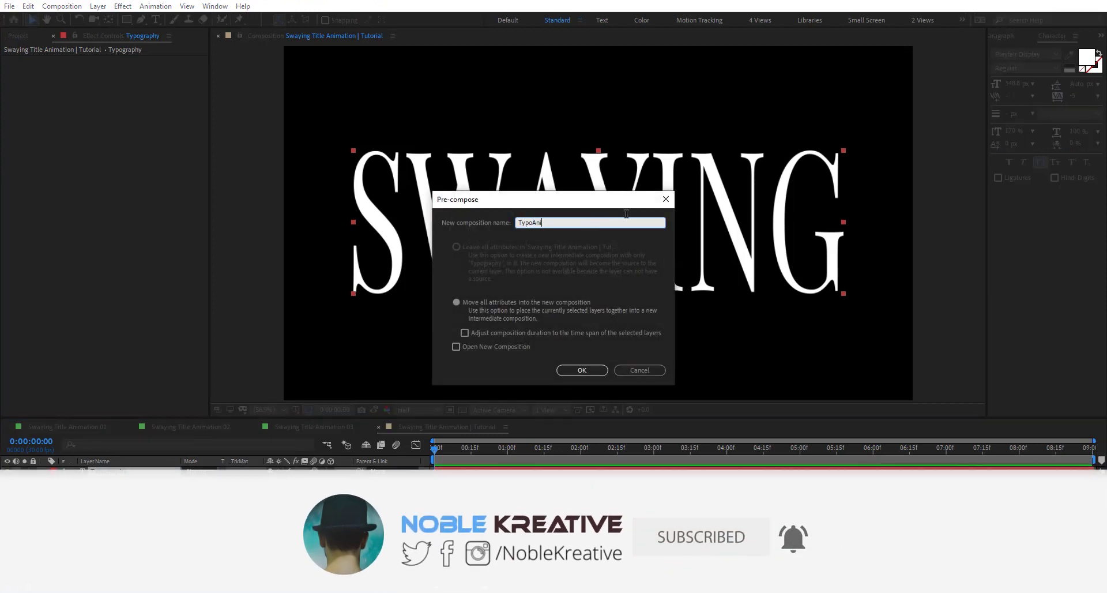
type("Animation")
key("Return")
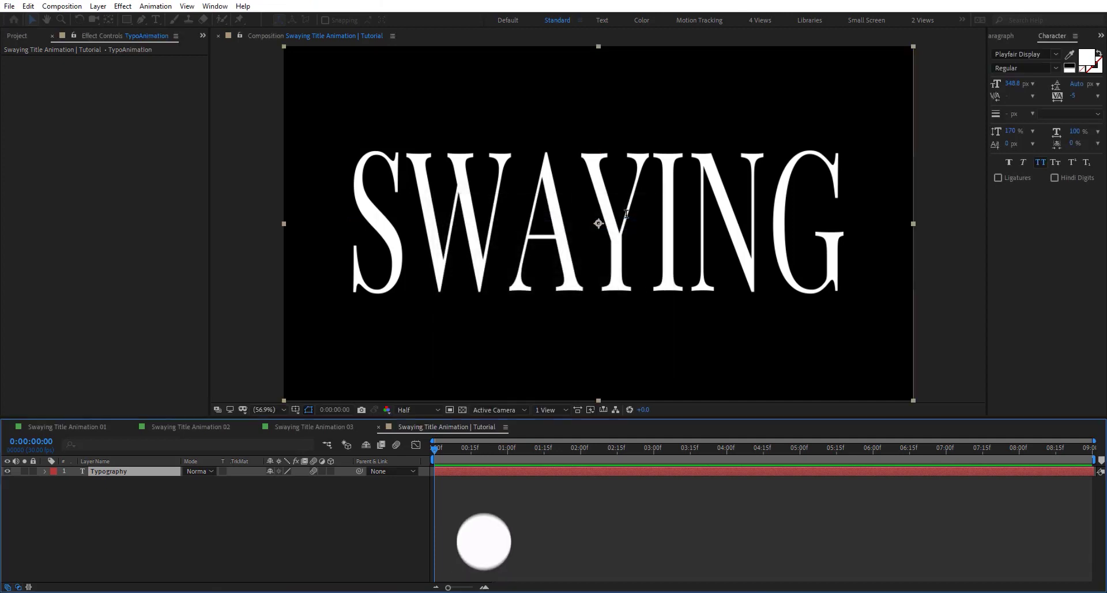
double_click(582, 471)
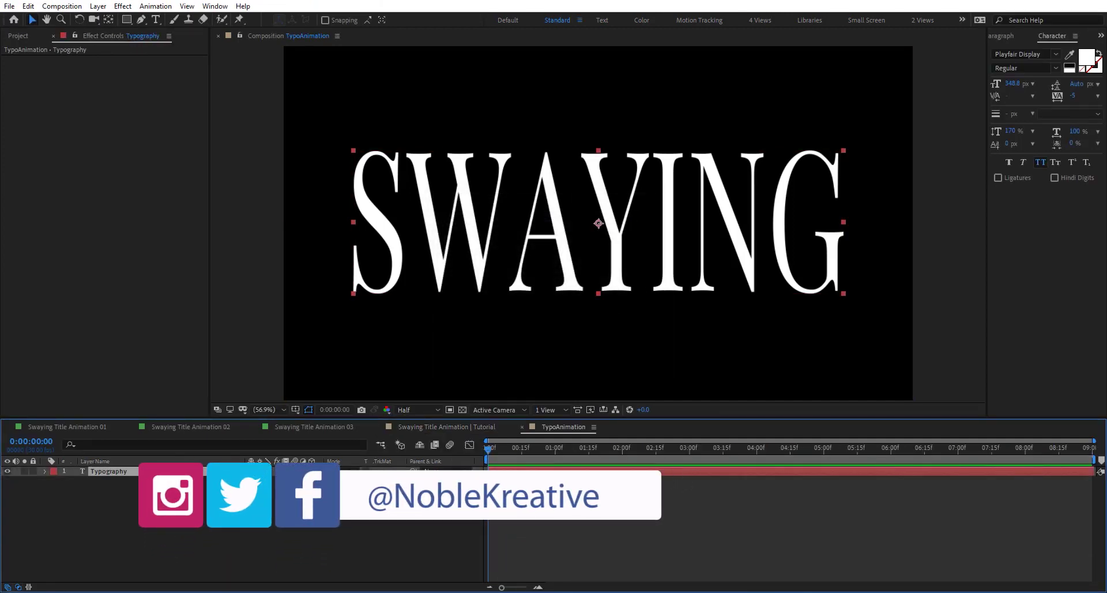
Step: Apply Turbulent Displace, keyframe Evolution from 0 to 2 revolutions, and preview from the start
key("ctrl+space")
type("tur")
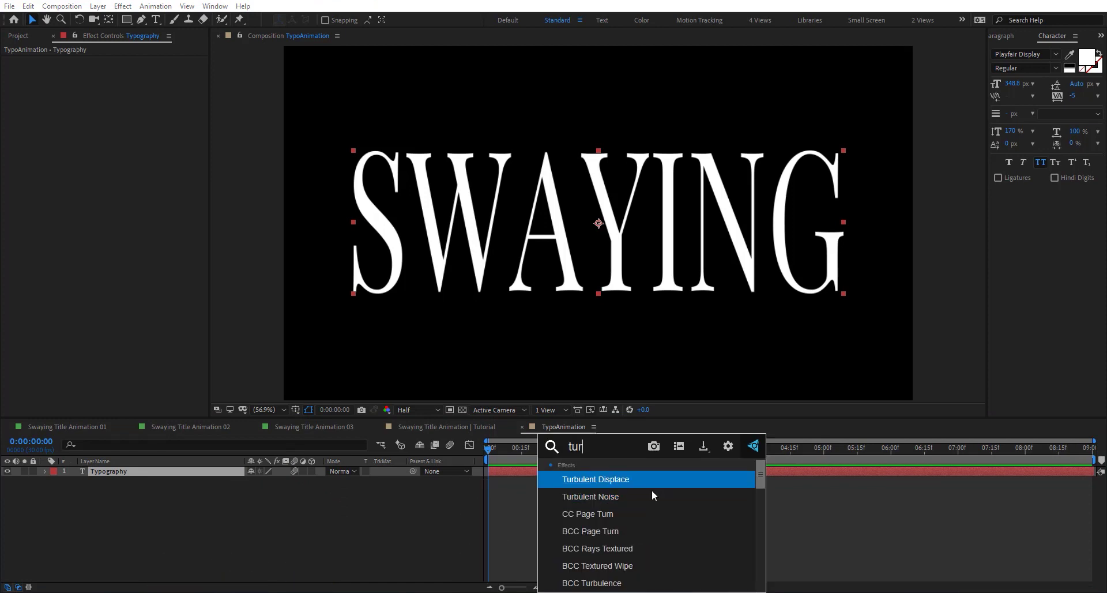
key("Return")
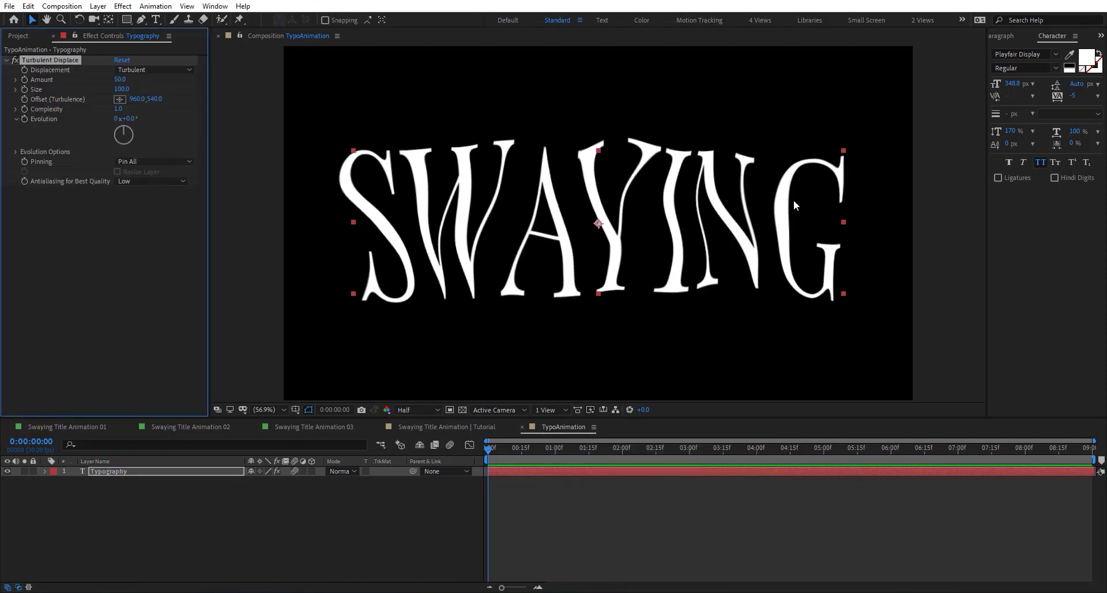
left_click(24, 119)
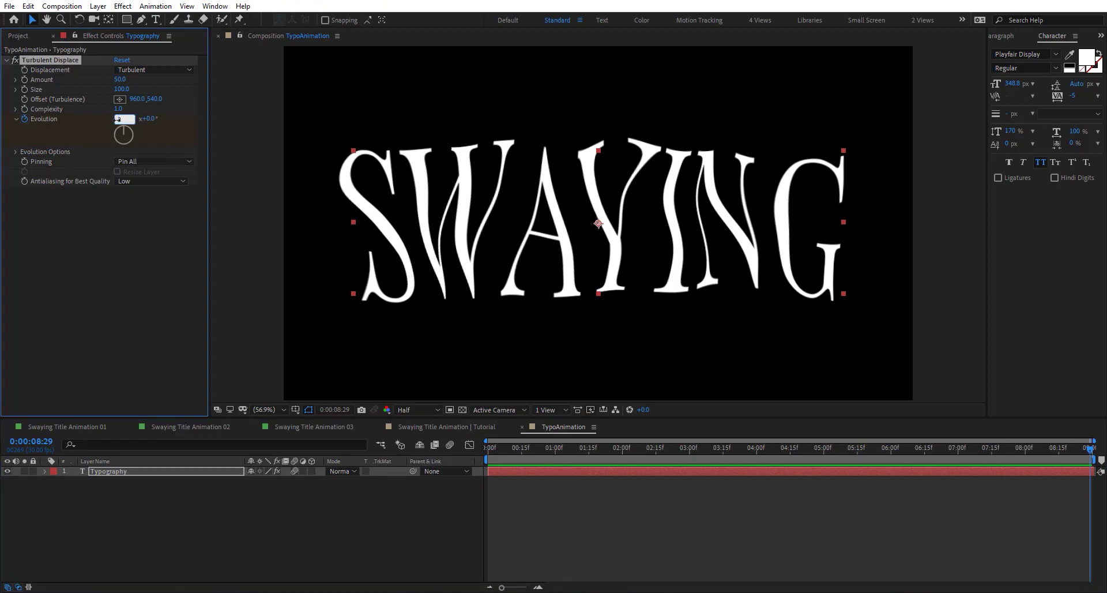
key("Return")
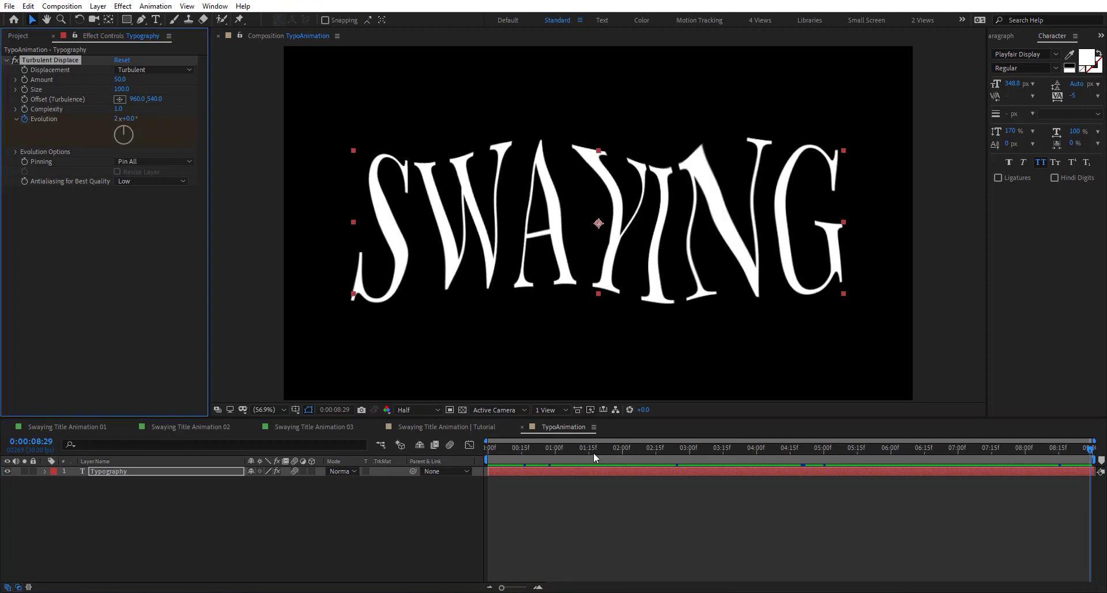
key("Home")
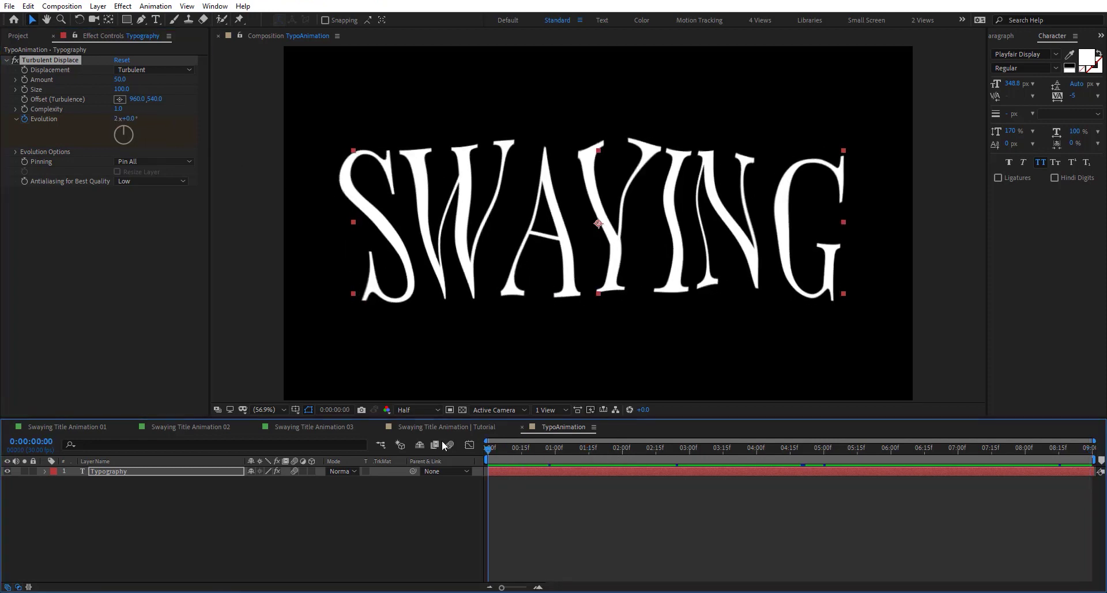
key("space")
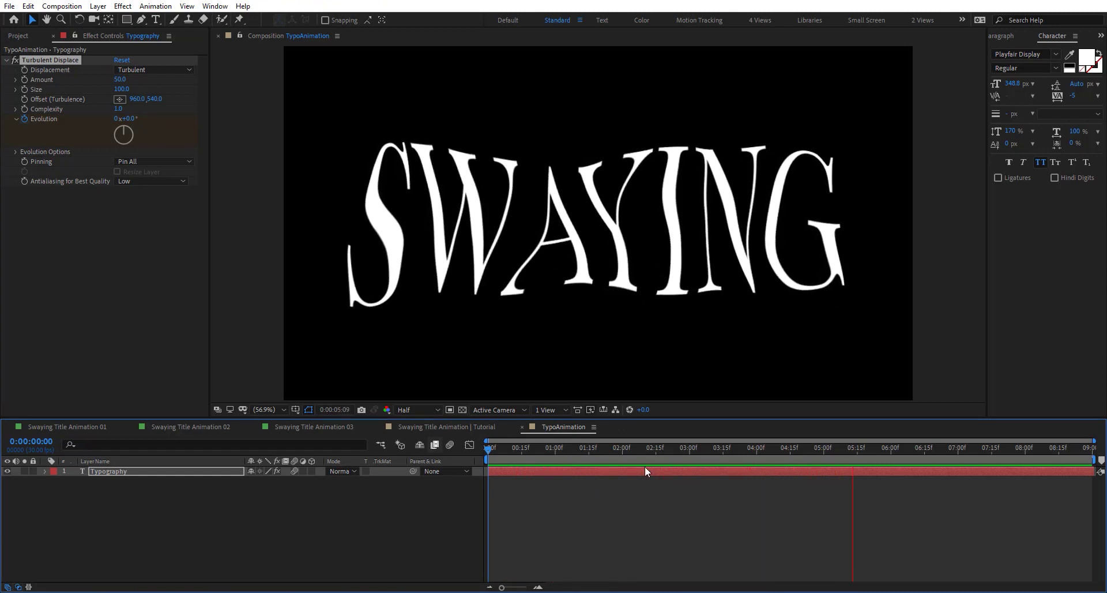
Step: Set Turbulent Displace Size to 600 and Amount to 60, then preview
left_click(606, 448)
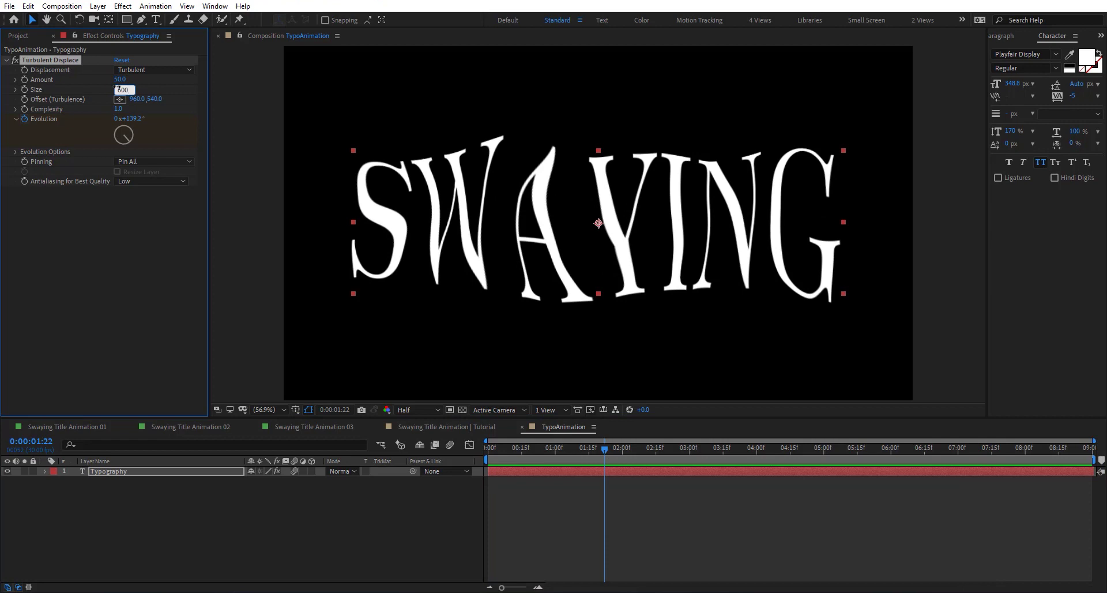
left_click(117, 87)
type("600")
key("Return")
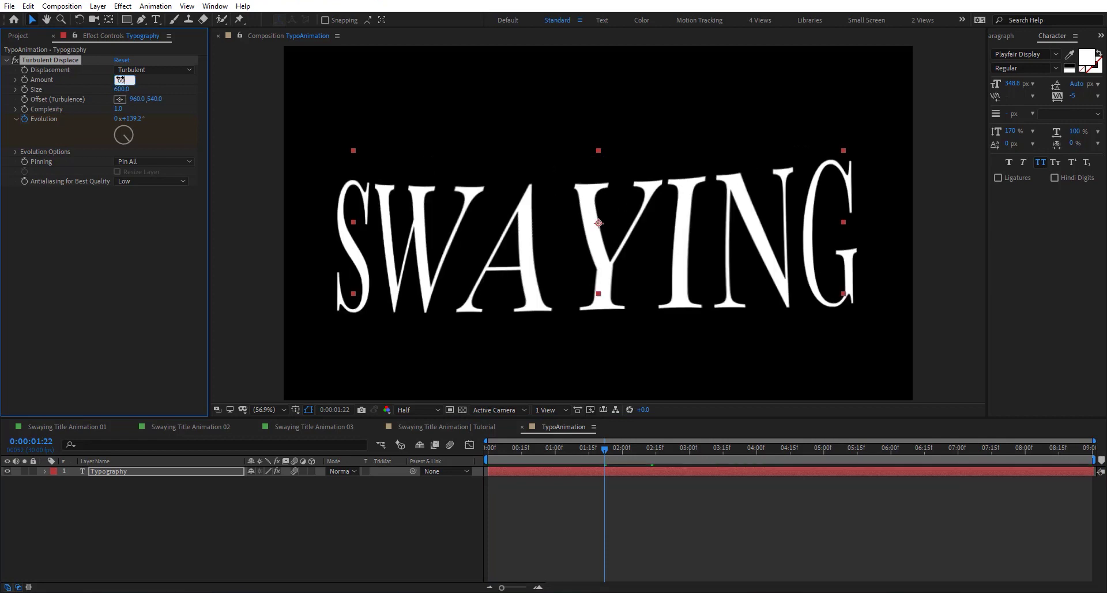
left_click(121, 80)
type("60")
key("Return")
key("space")
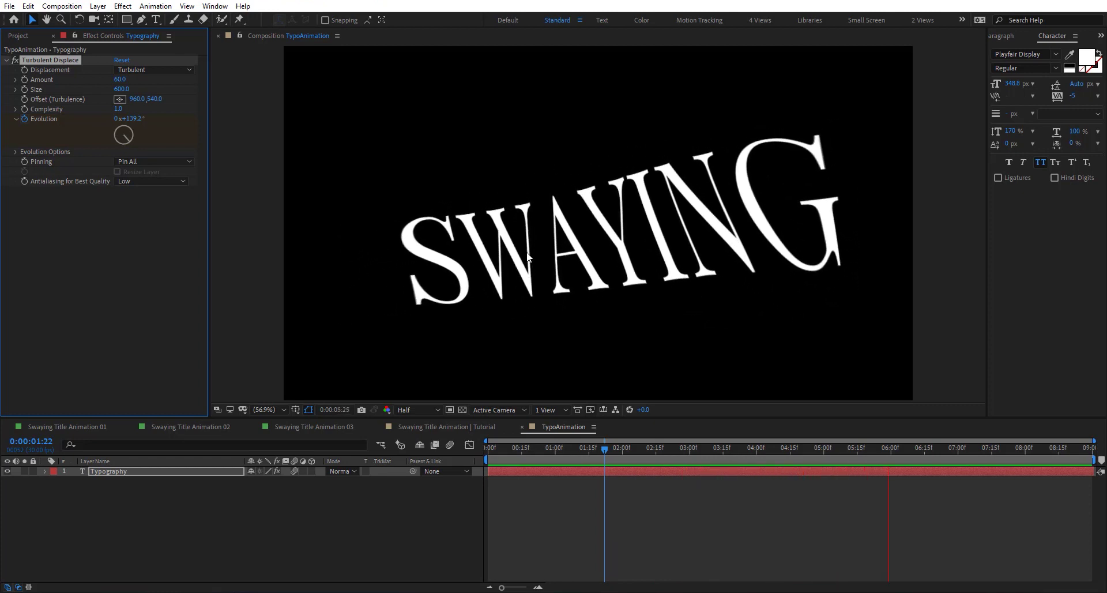
Step: Switch the displacement to Horizontal Displacement and the pinning to Pin All Locked
left_click(729, 451)
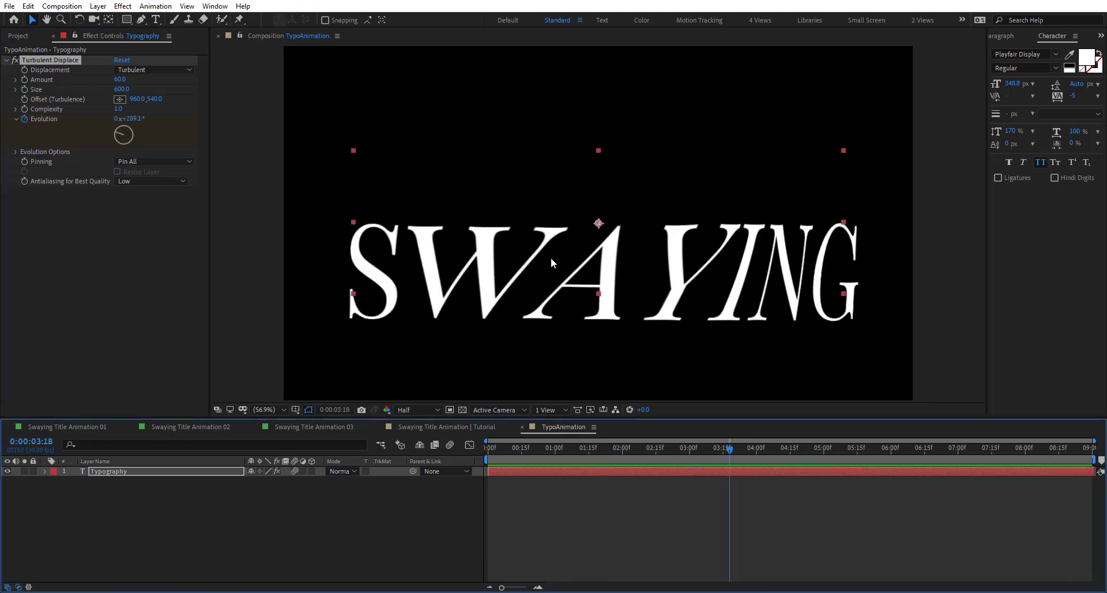
left_click(139, 69)
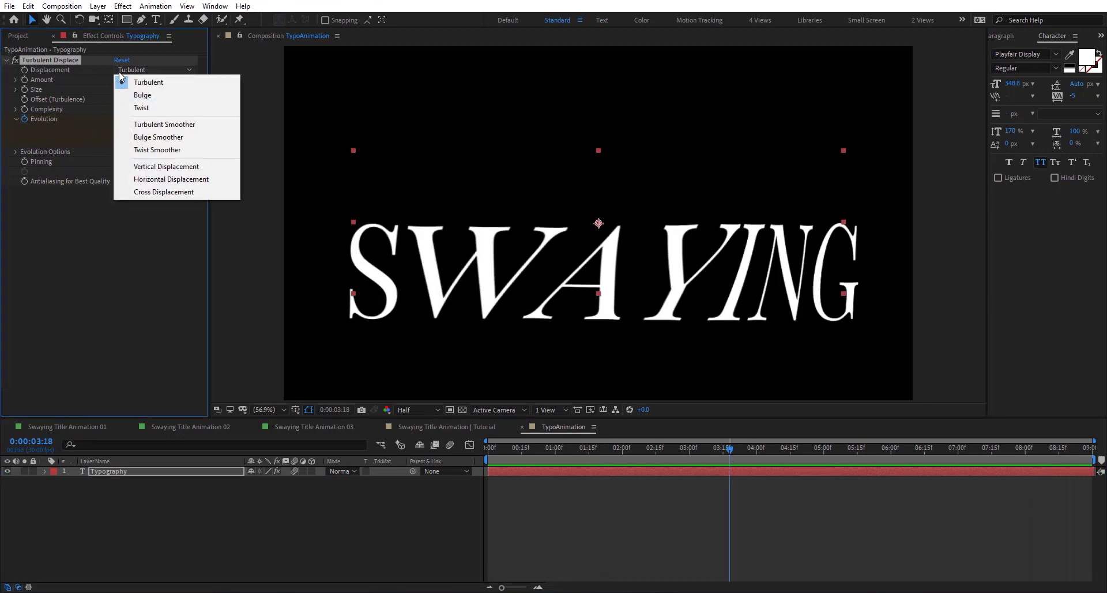
left_click(203, 179)
key("space")
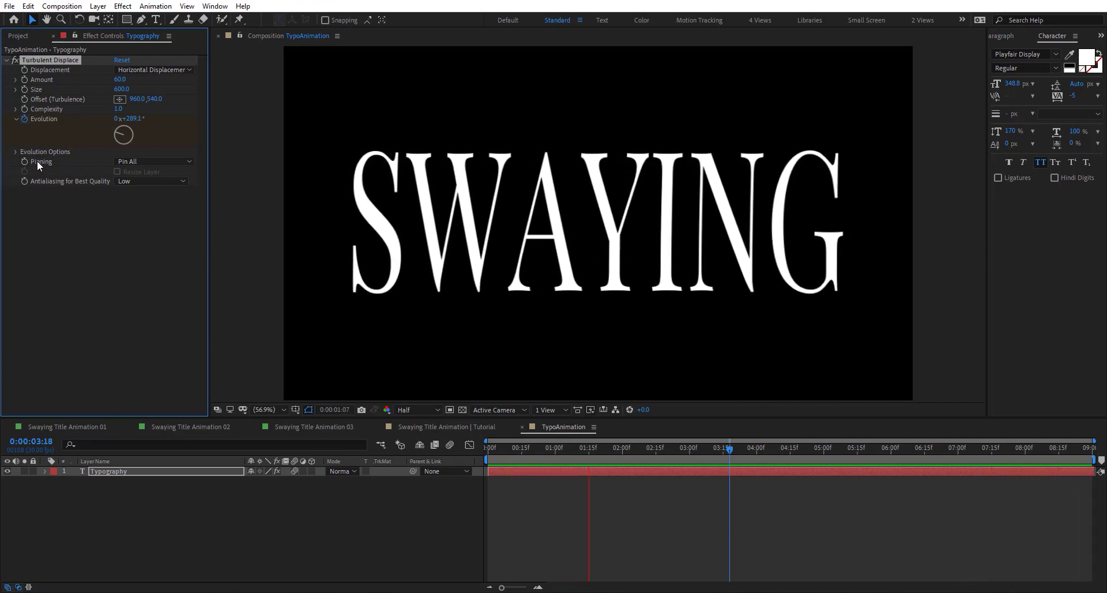
left_click(144, 161)
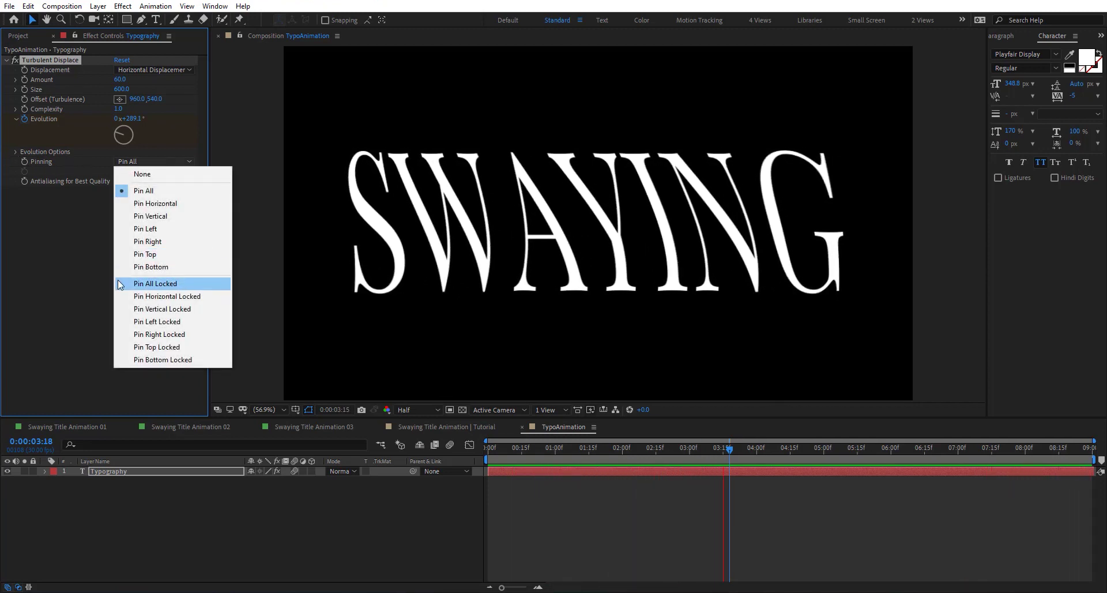
left_click(182, 283)
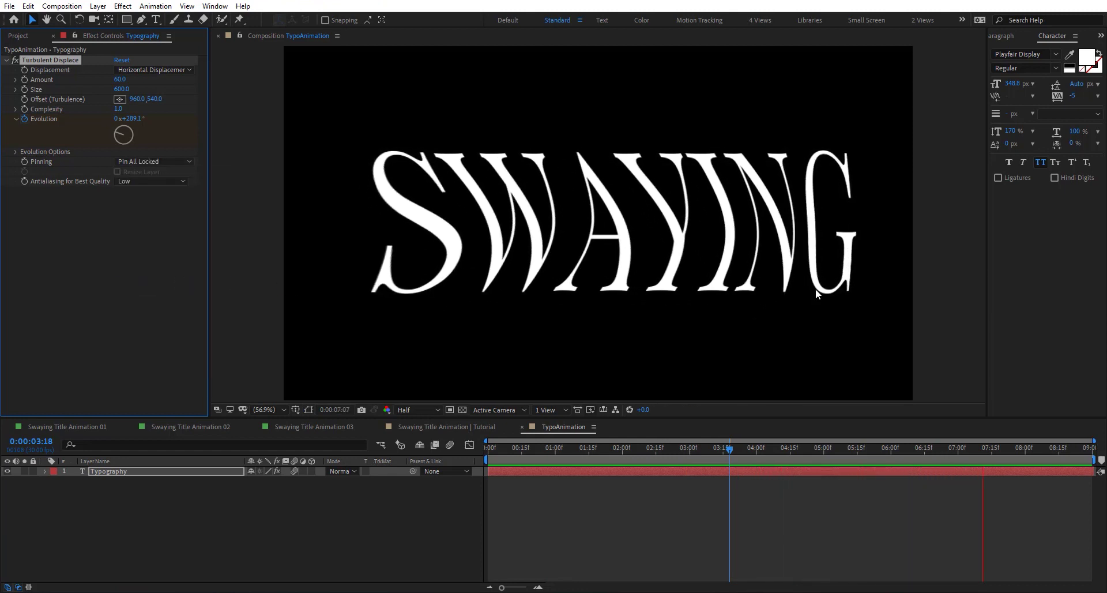
Step: Compare Vertical Displacement, then return to Horizontal Displacement
left_click(155, 69)
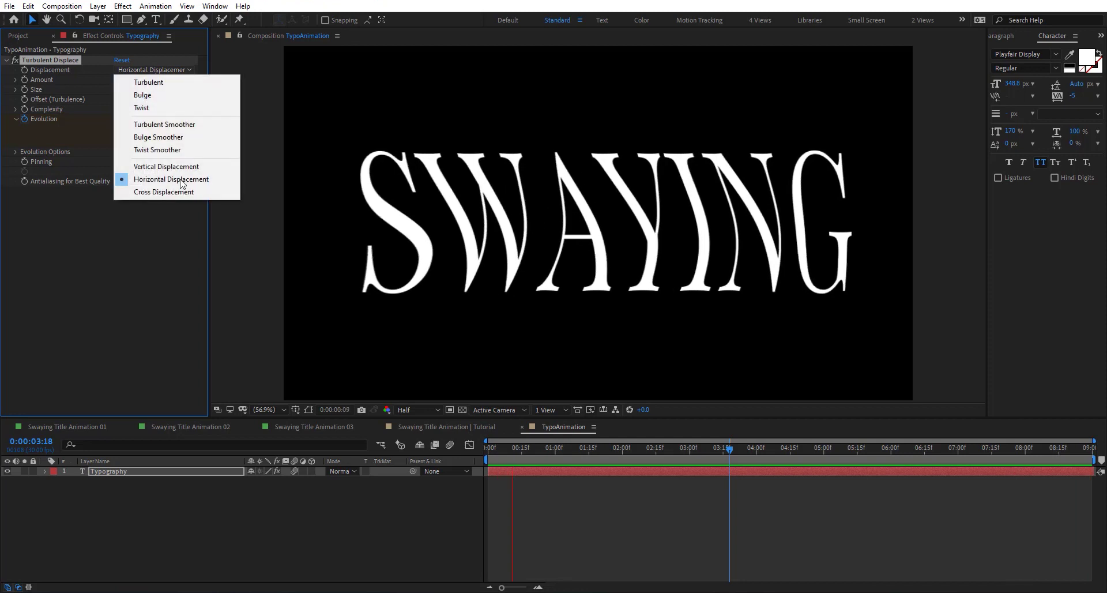
left_click(179, 167)
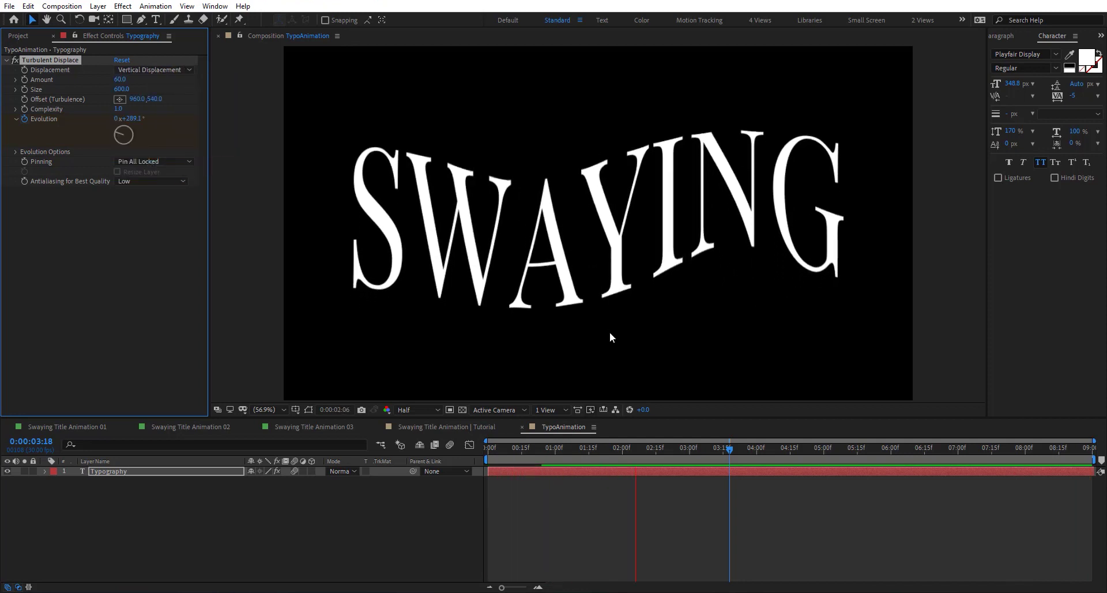
left_click(182, 68)
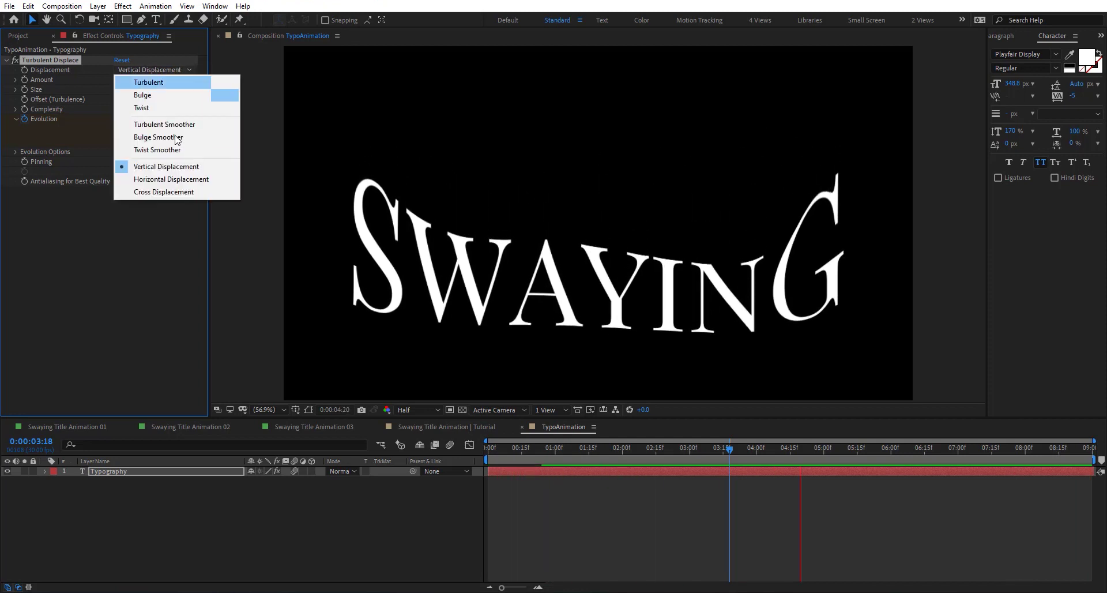
left_click(209, 180)
left_click(429, 449)
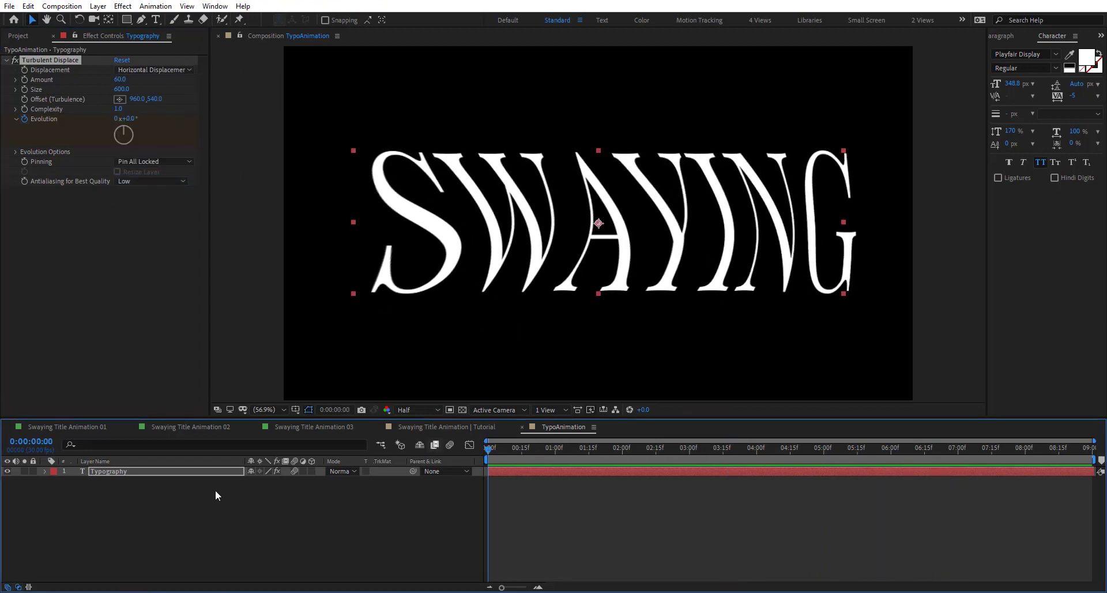
Step: Add Opacity keyframes on the text at the start and at 0:00:03:04
key("t")
left_click(73, 481)
left_click(698, 449)
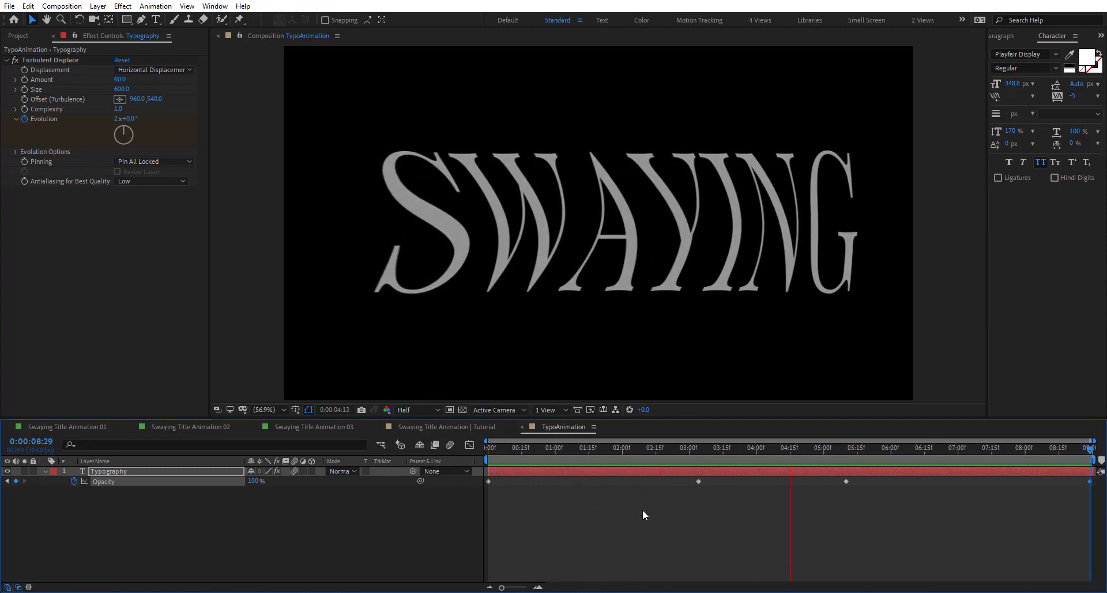
Step: Enable Cycle Evolution under Turbulent Displace's Evolution Options
left_click(16, 152)
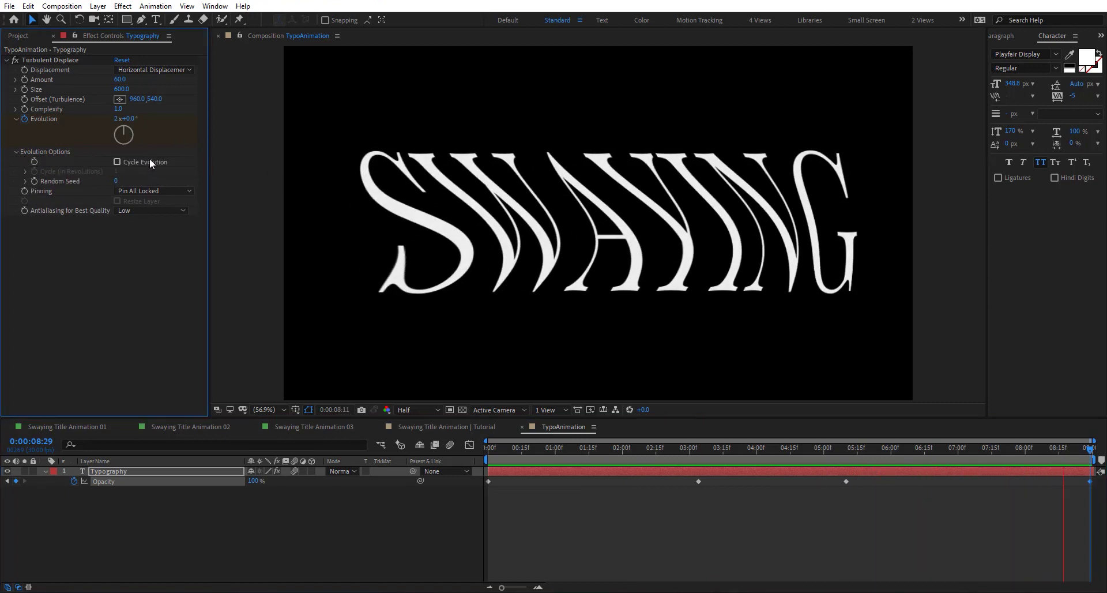
left_click(147, 162)
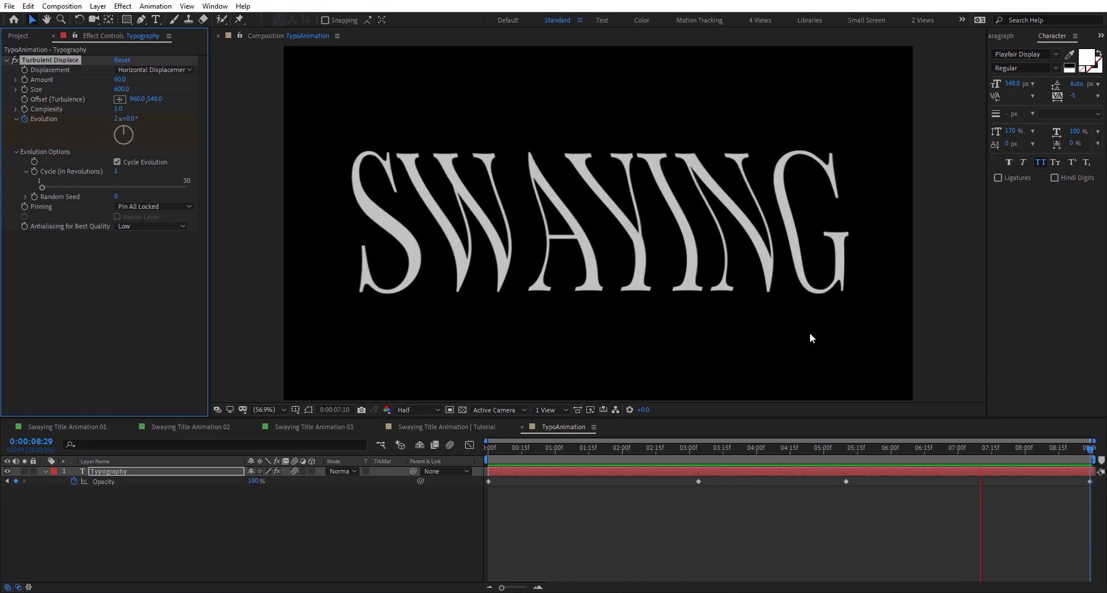
key("space")
Step: Back in the main composition, apply Echo with 15 echoes and preview the trails
left_click(522, 427)
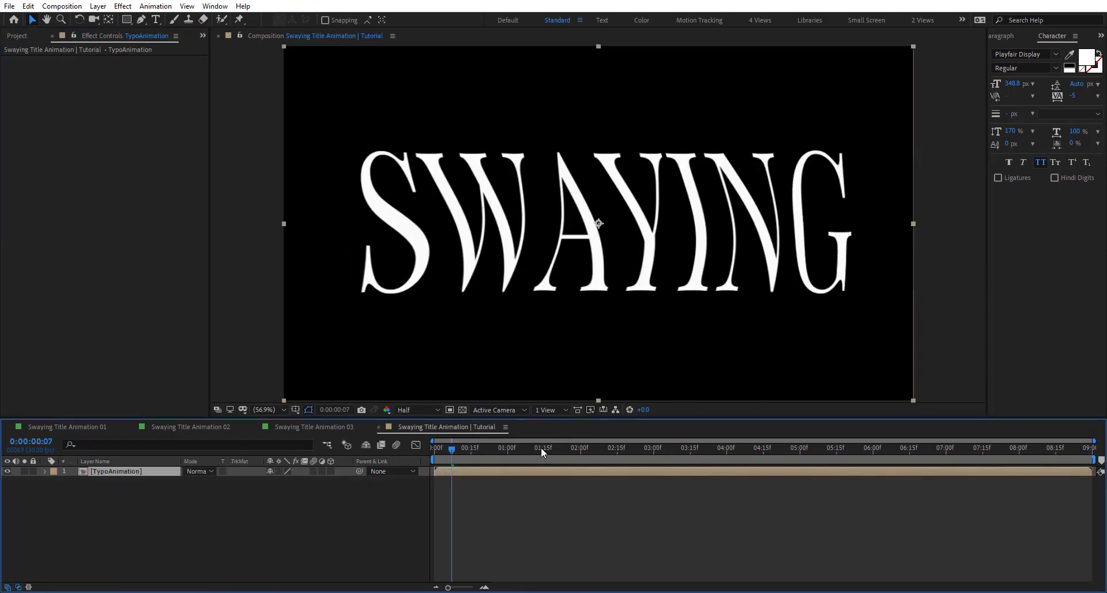
left_click(542, 448)
key("ctrl+space")
type("ech")
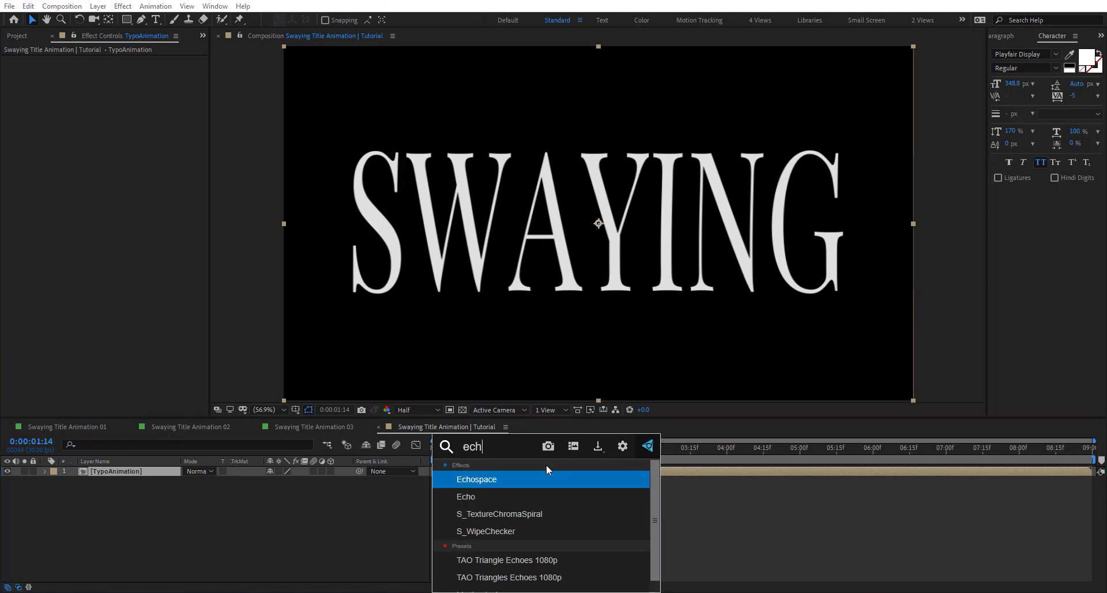
key("Down")
key("Return")
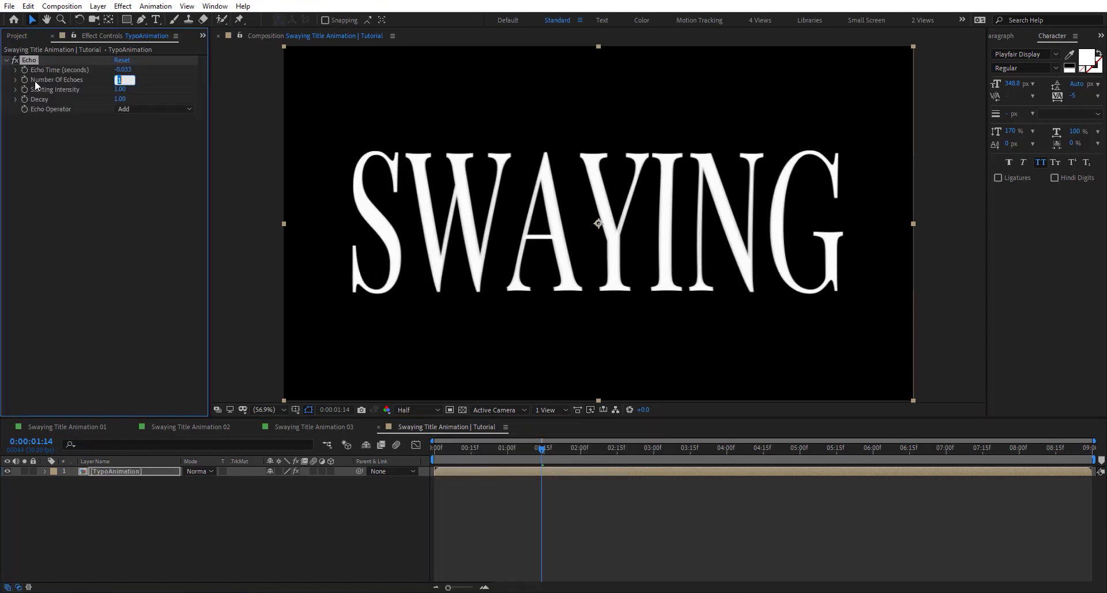
type("15")
key("Return")
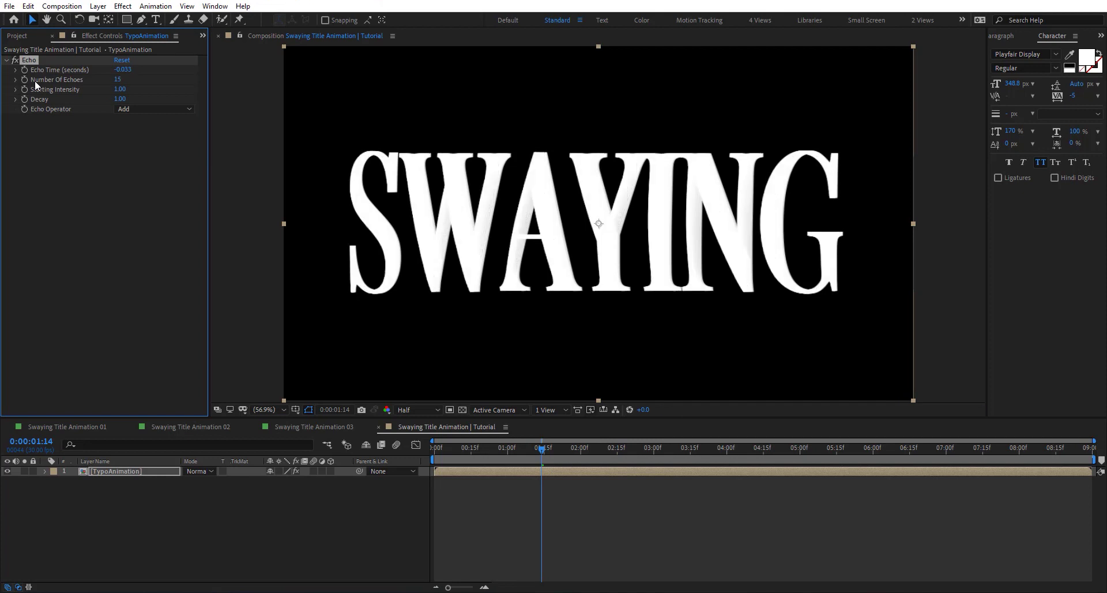
key("Home")
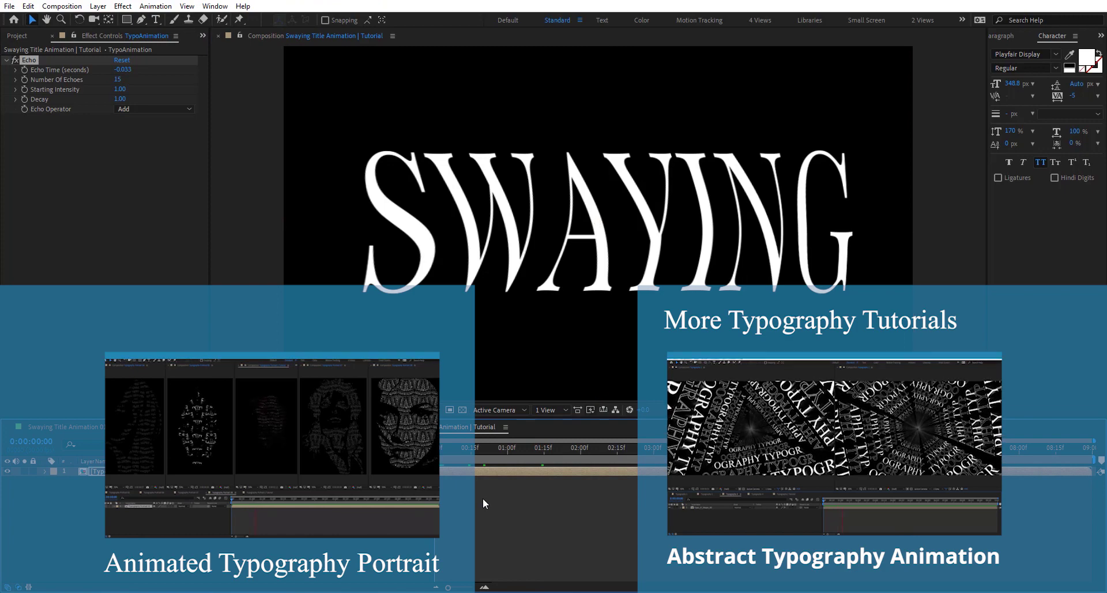
key("space")
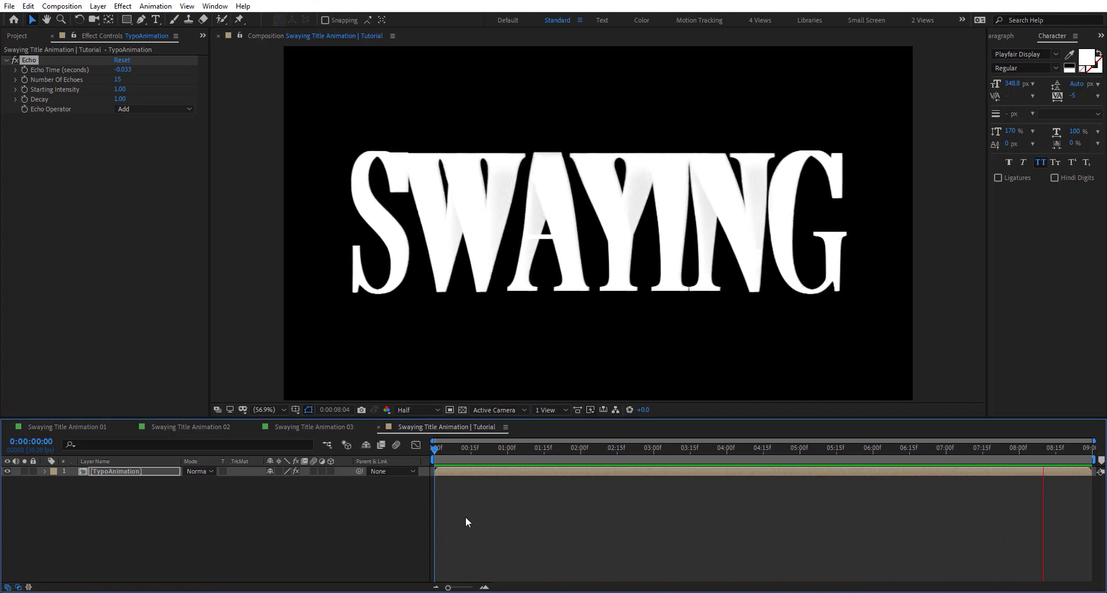
left_click(657, 449)
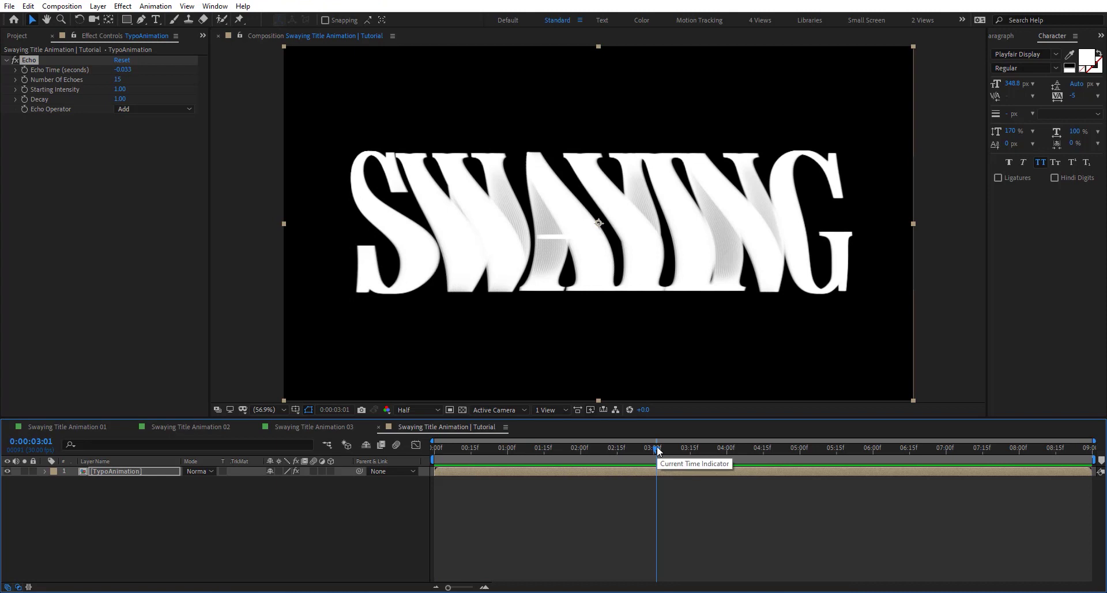
Step: Apply a Drop Shadow to the text and place it above the Echo effect
key("r")
key("ctrl+space")
type("dr")
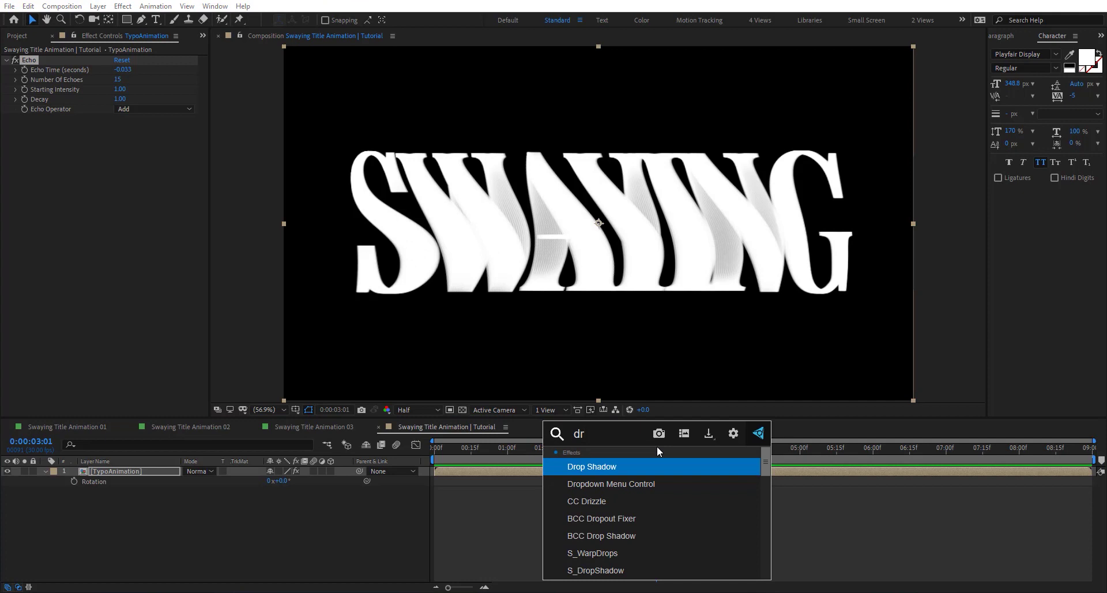
key("Return")
left_click_drag(83, 36, 51, 62)
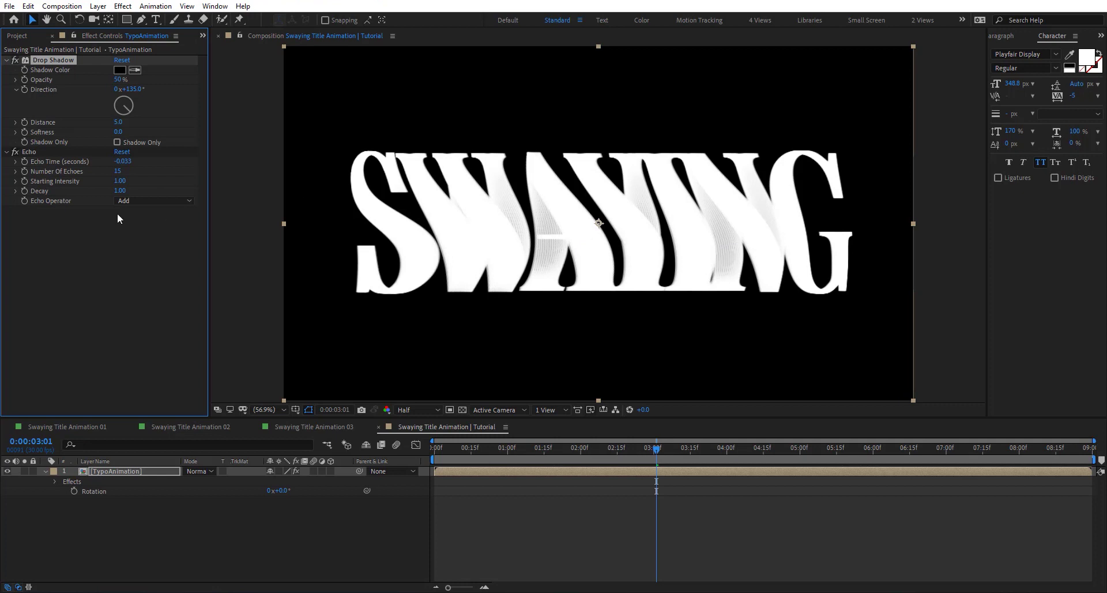
Step: Set the Echo operator to Composite In Front
left_click(179, 200)
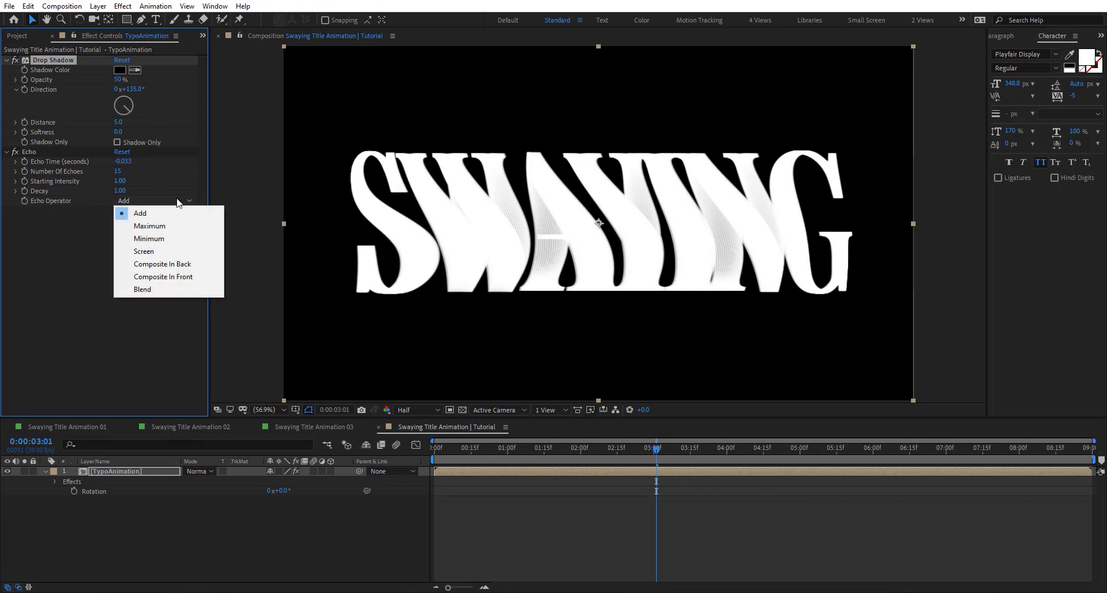
left_click(186, 278)
left_click(531, 534)
key("Home")
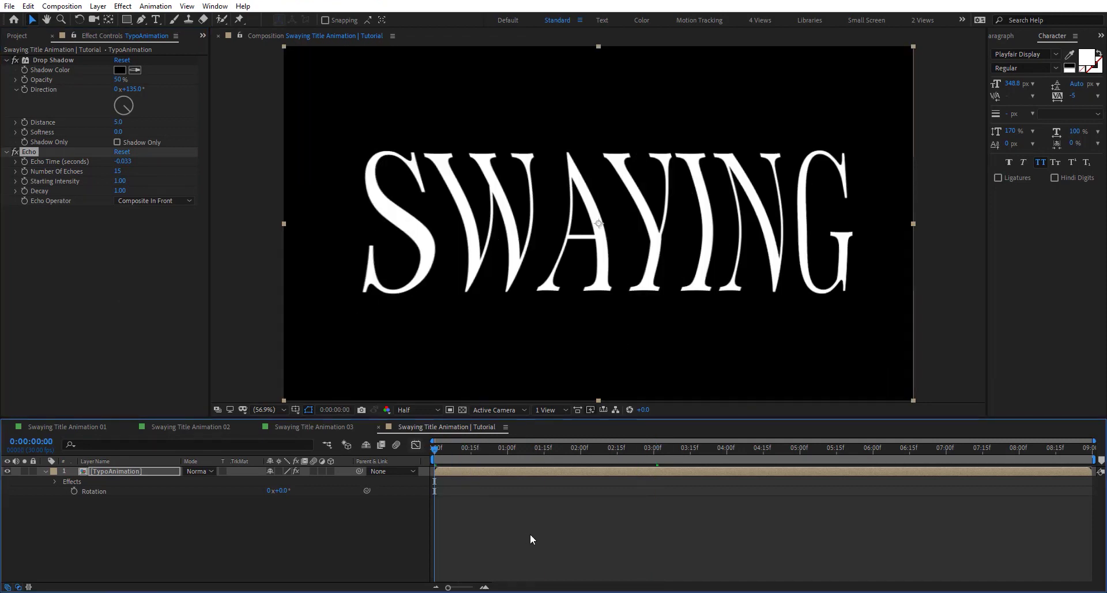
key("space")
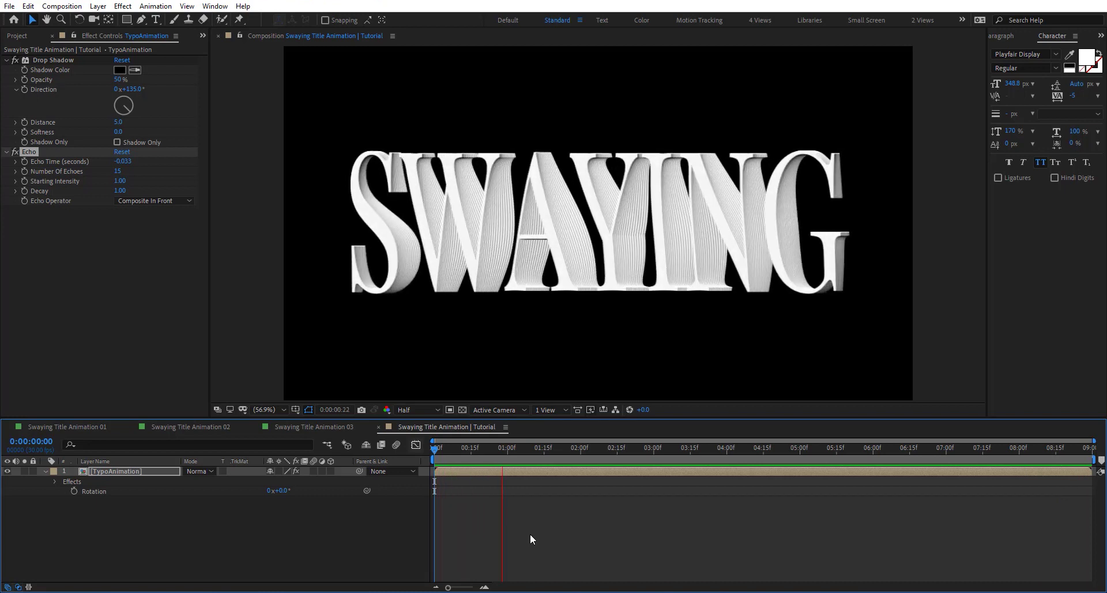
left_click_drag(469, 448, 414, 451)
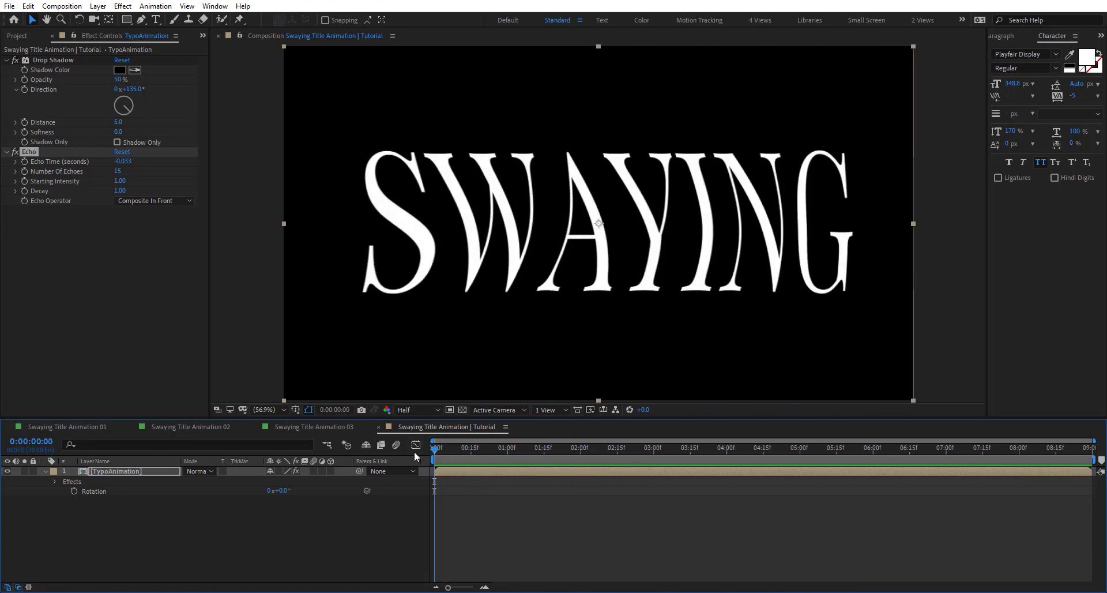
Step: At three seconds, set Drop Shadow Distance 0, Softness 50 and Opacity 50%
left_click(651, 450)
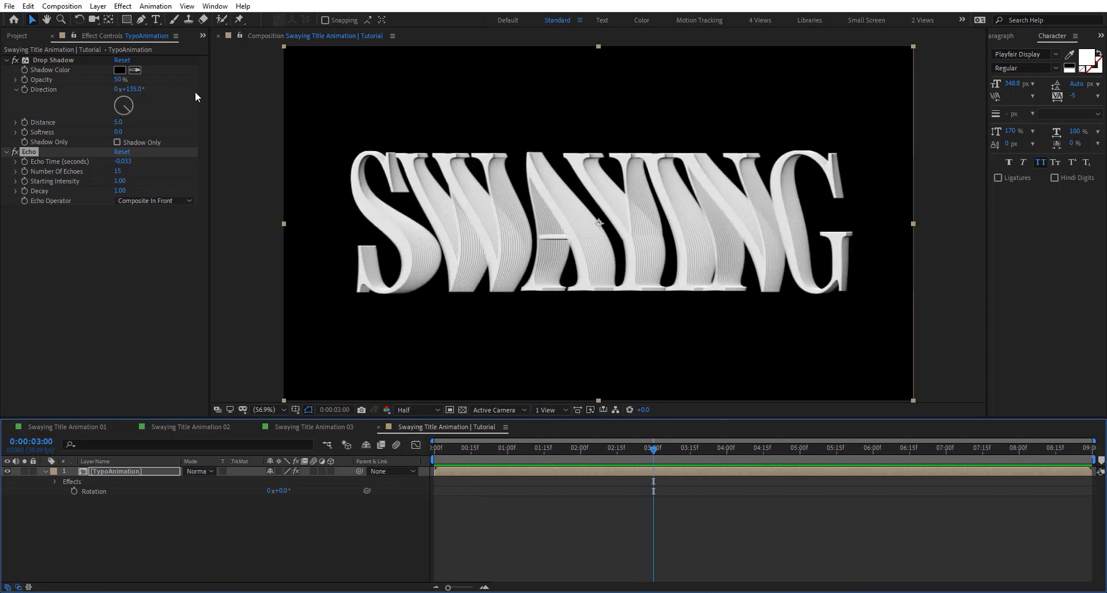
left_click(117, 122)
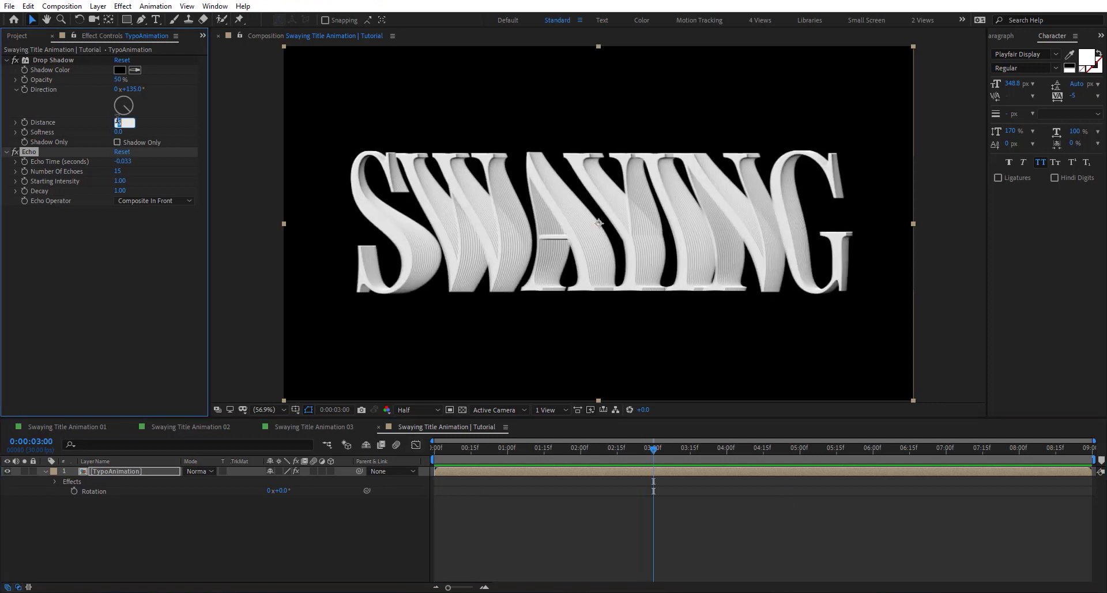
type("0")
key("Return")
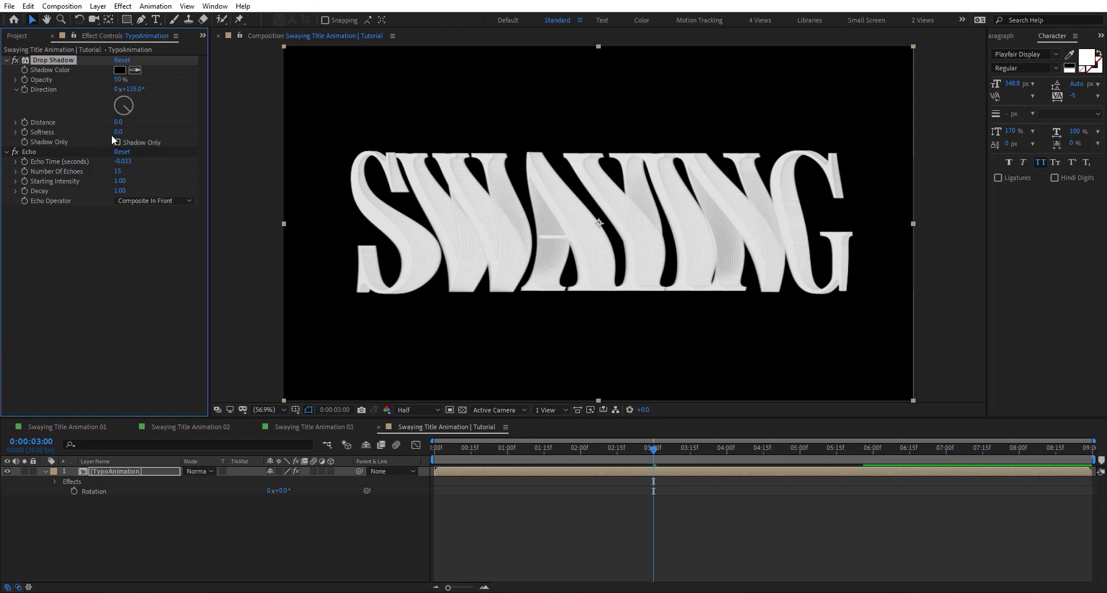
type("50")
key("Return")
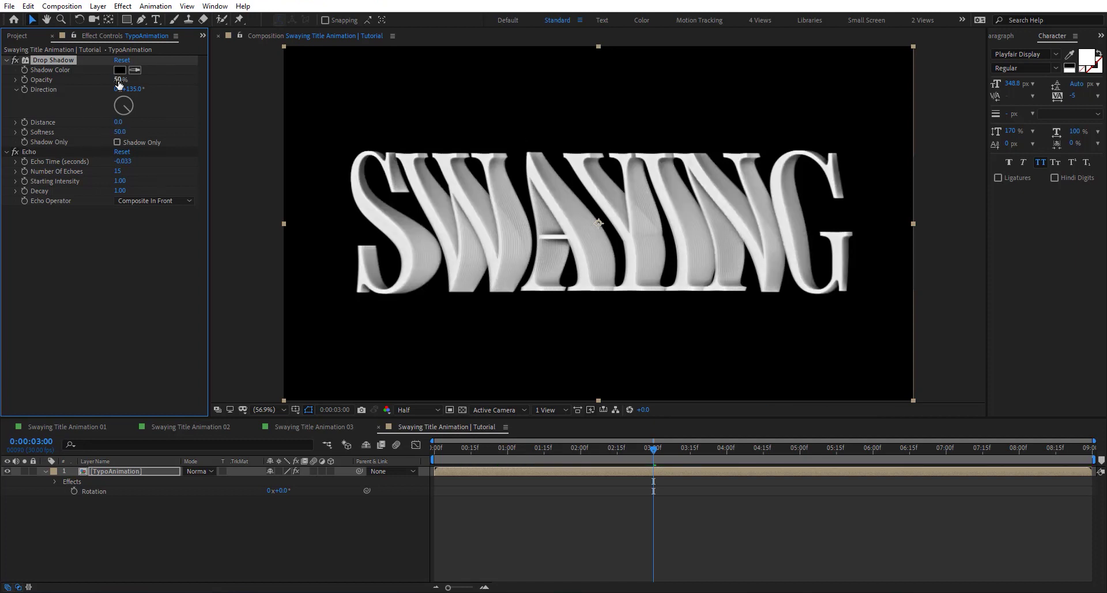
left_click_drag(119, 85, 113, 85)
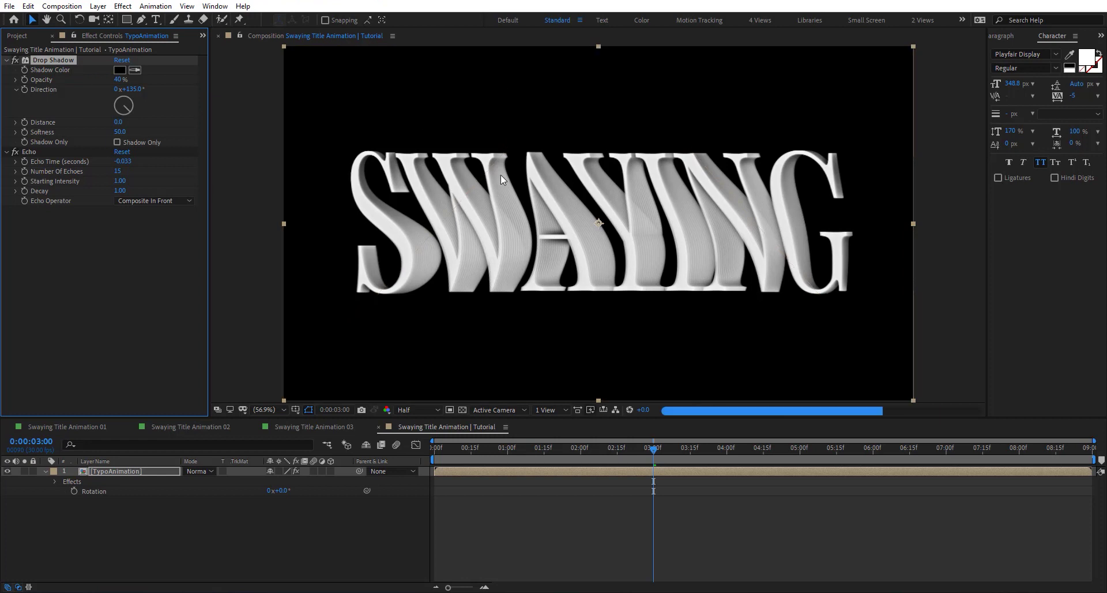
left_click(120, 80)
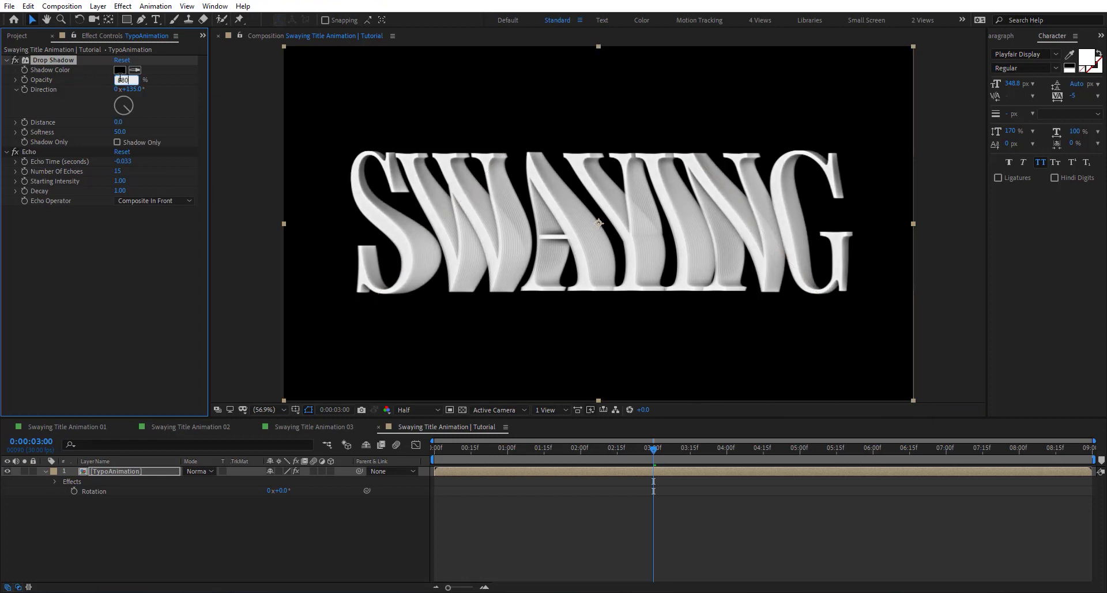
key("Return")
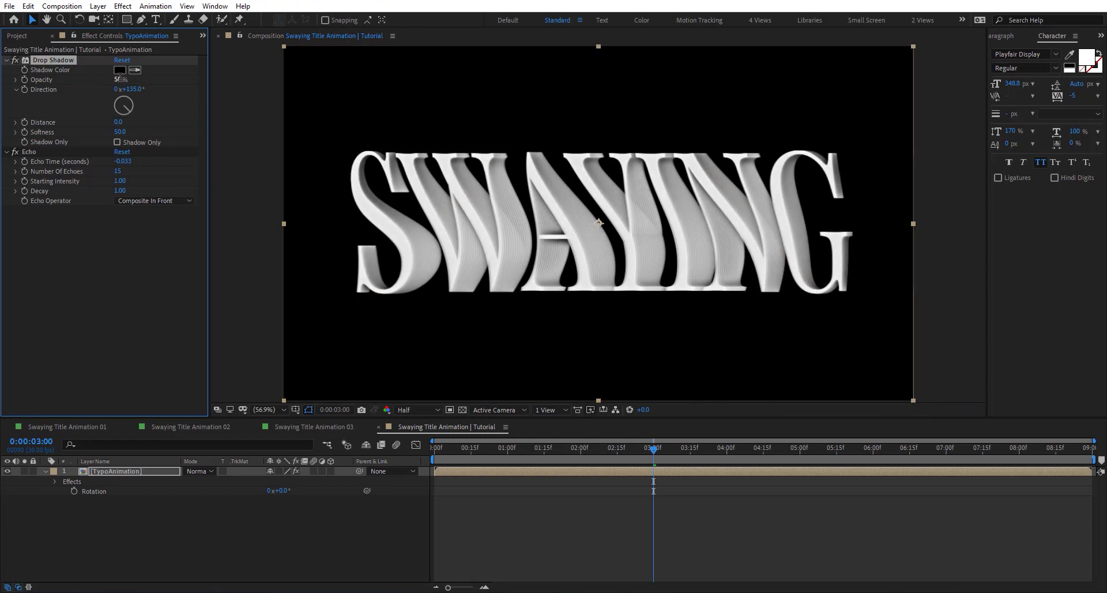
Step: Test a red shadow colour in the colour picker, keeping the shadow black
left_click(118, 71)
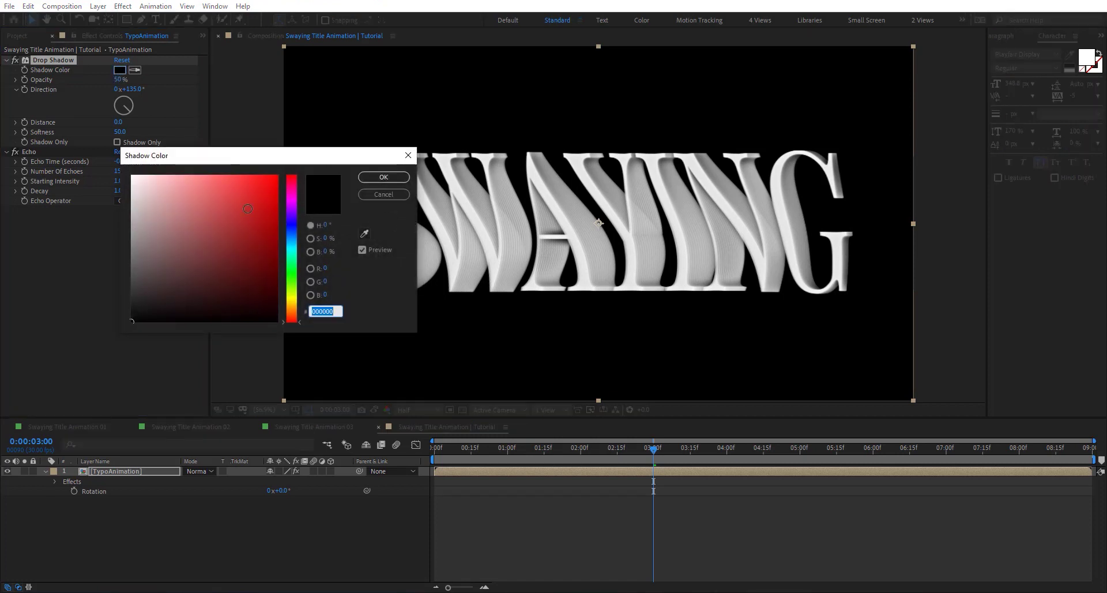
type("C42828")
left_click(370, 177)
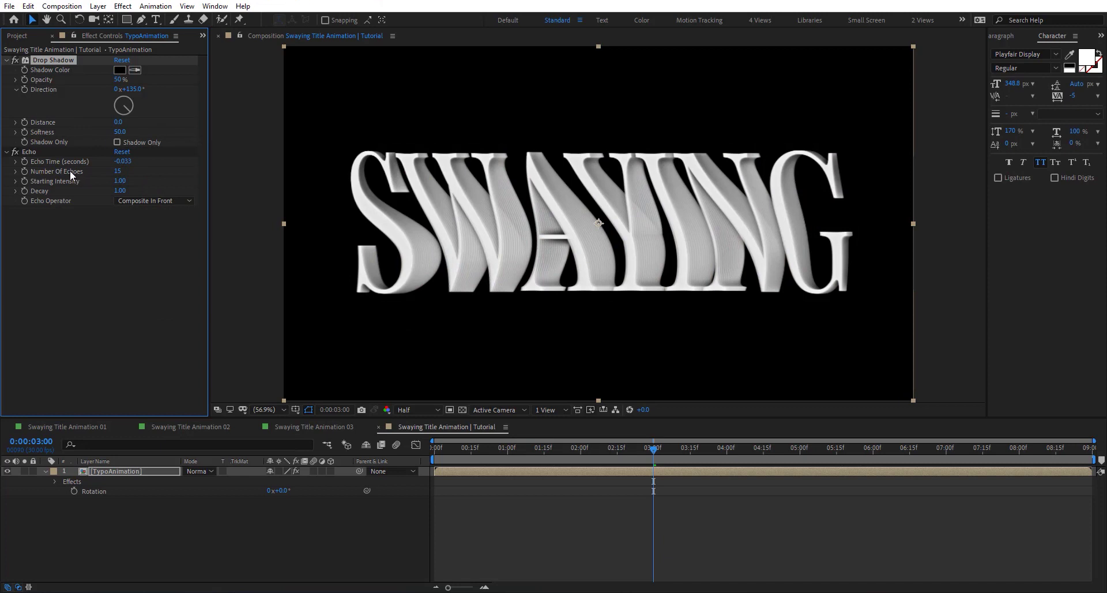
Step: Try Composite In Back for the Echo operator, then return to Composite In Front
left_click(163, 202)
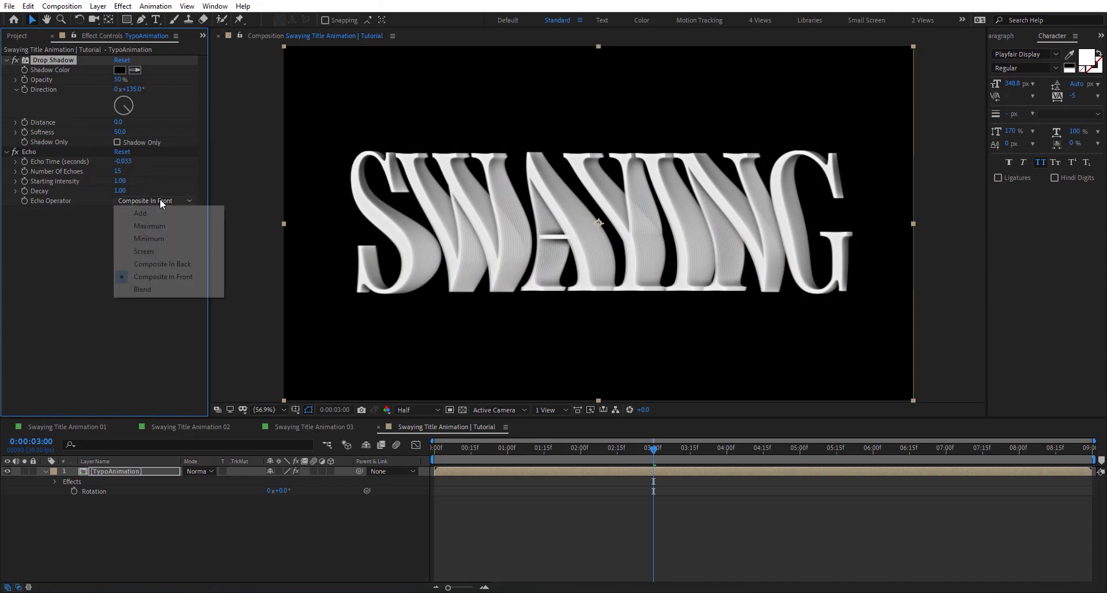
left_click(164, 264)
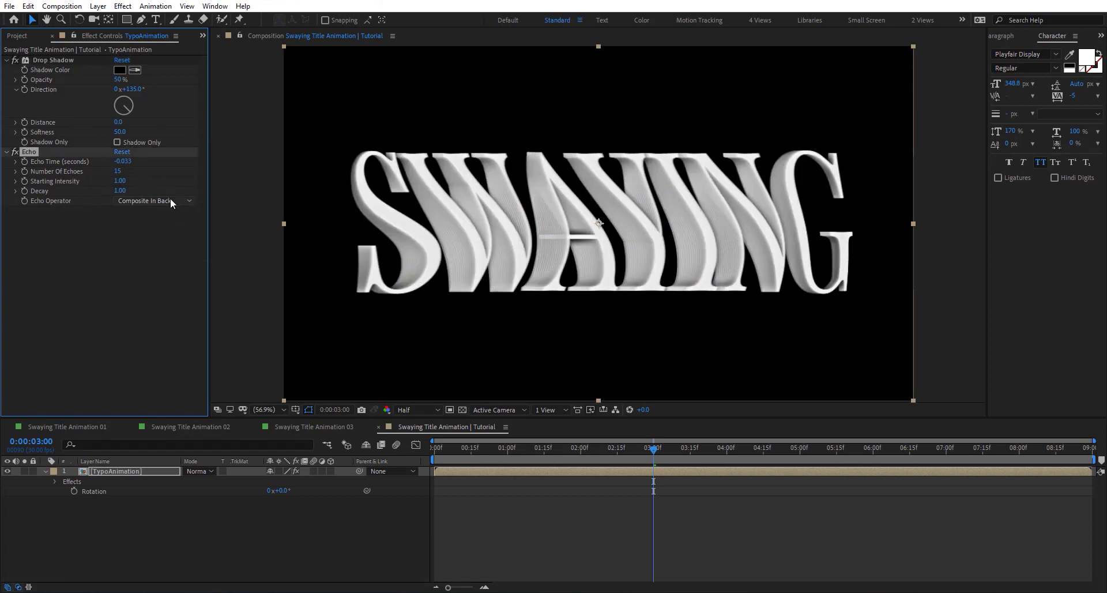
left_click(177, 202)
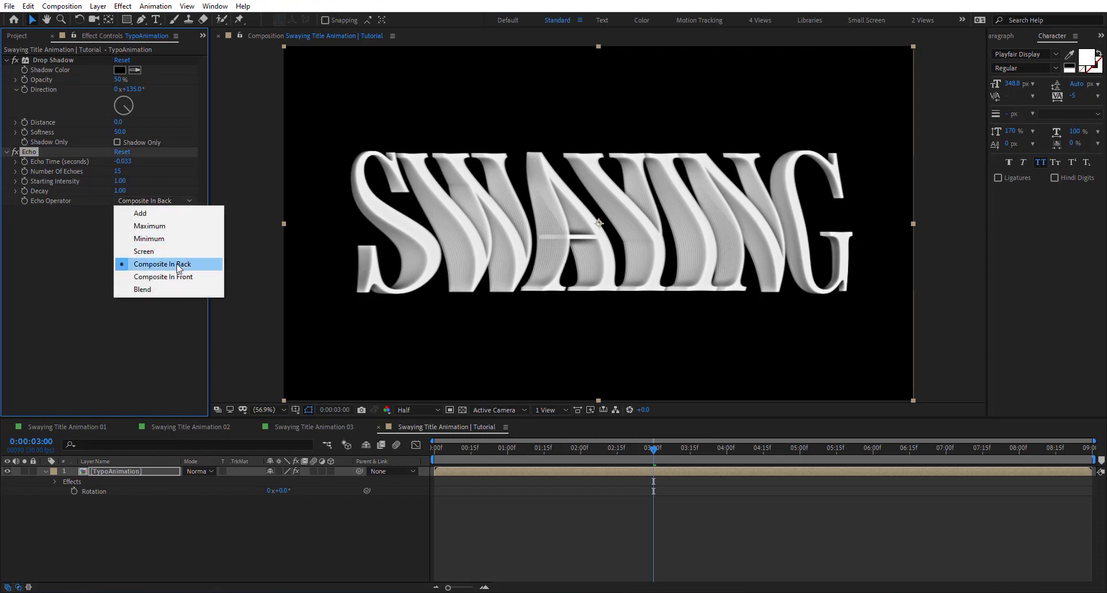
left_click(177, 274)
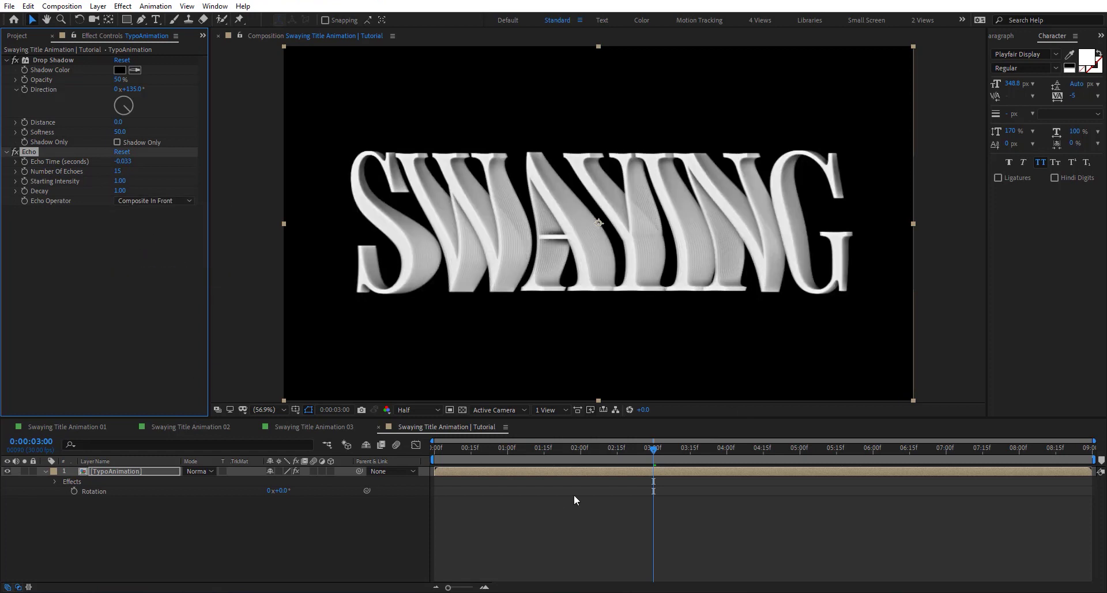
Step: Keyframe Echo Decay at 0.20 on the first frame and 1.00 at 3 seconds
key("Home")
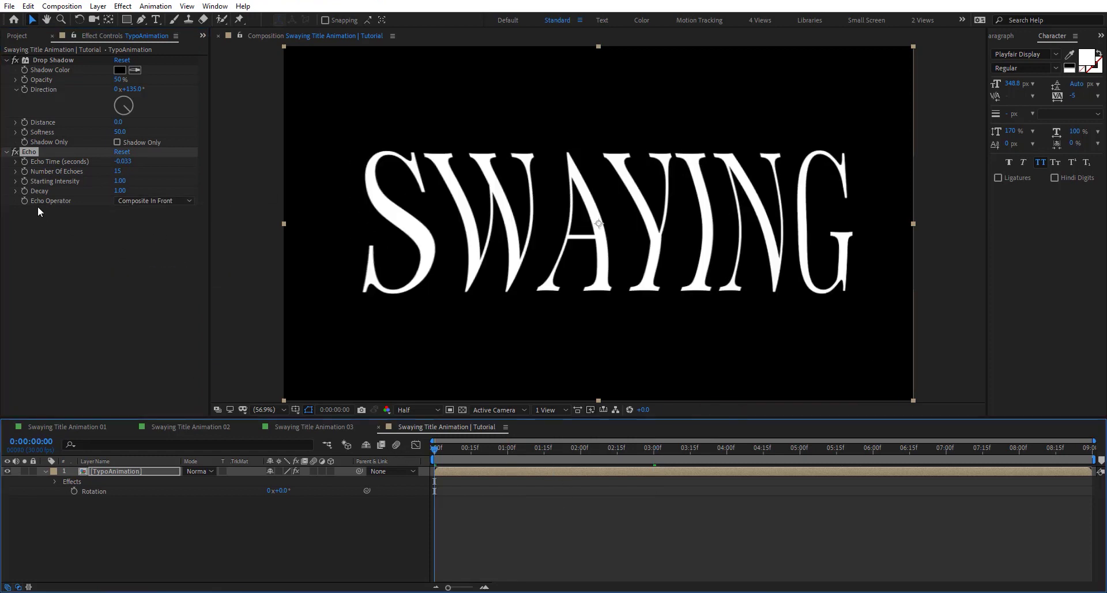
left_click(26, 193)
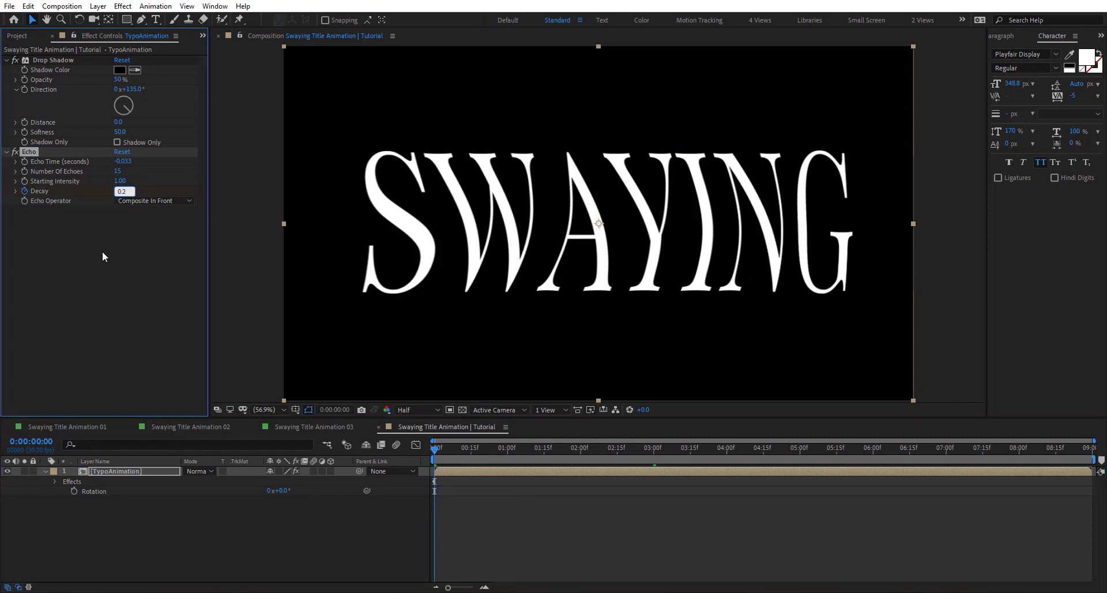
left_click(108, 283)
left_click(650, 458)
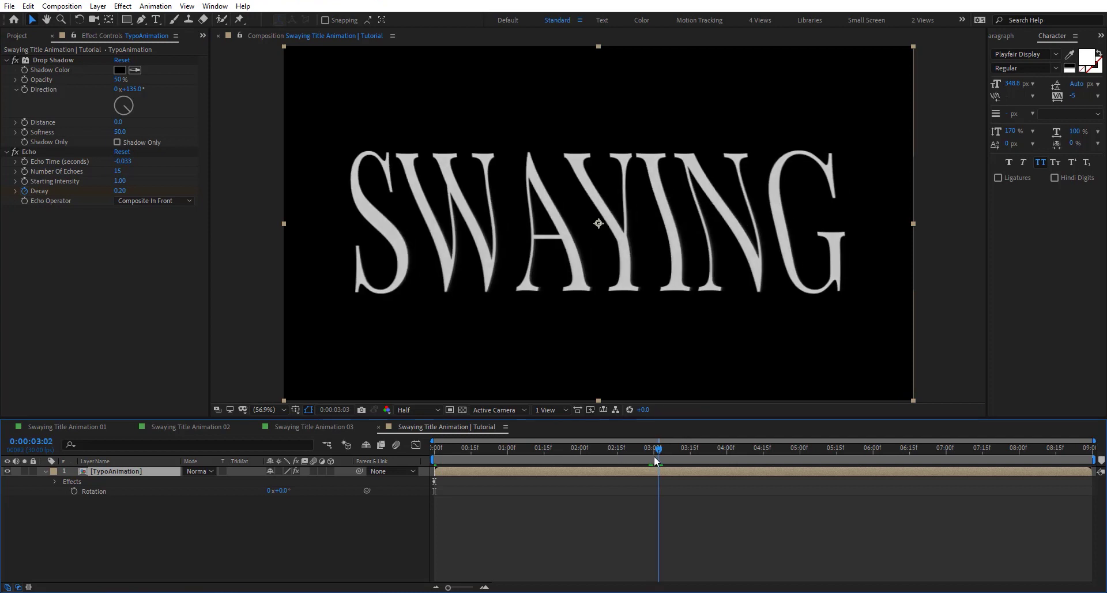
left_click(120, 190)
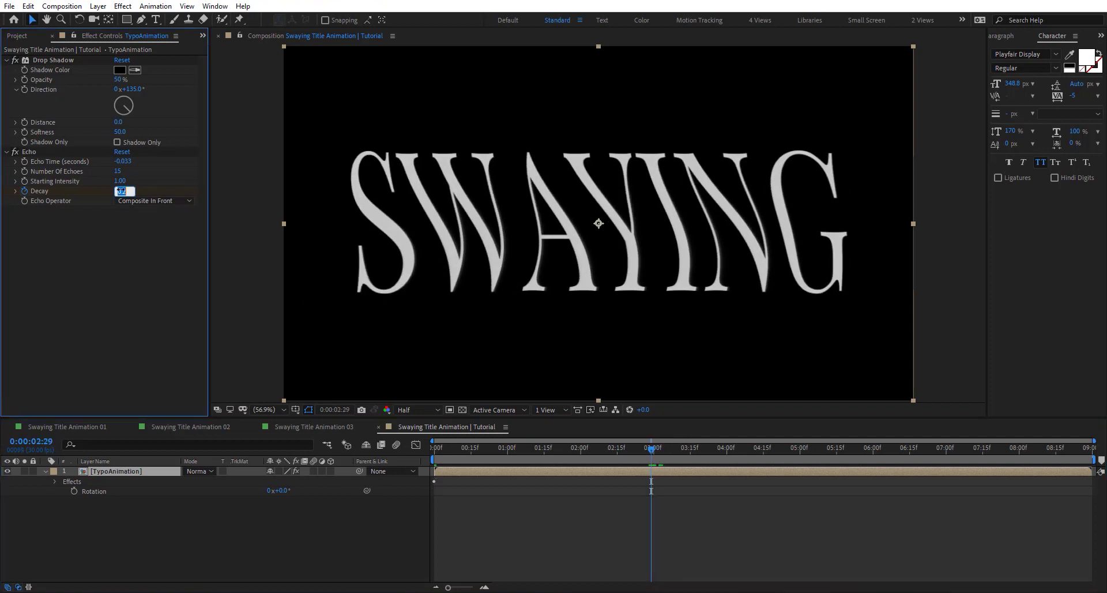
type("1")
key("Return")
Step: Paste both Decay keyframes at 6 seconds and time-reverse them to end at 0.20
key("u")
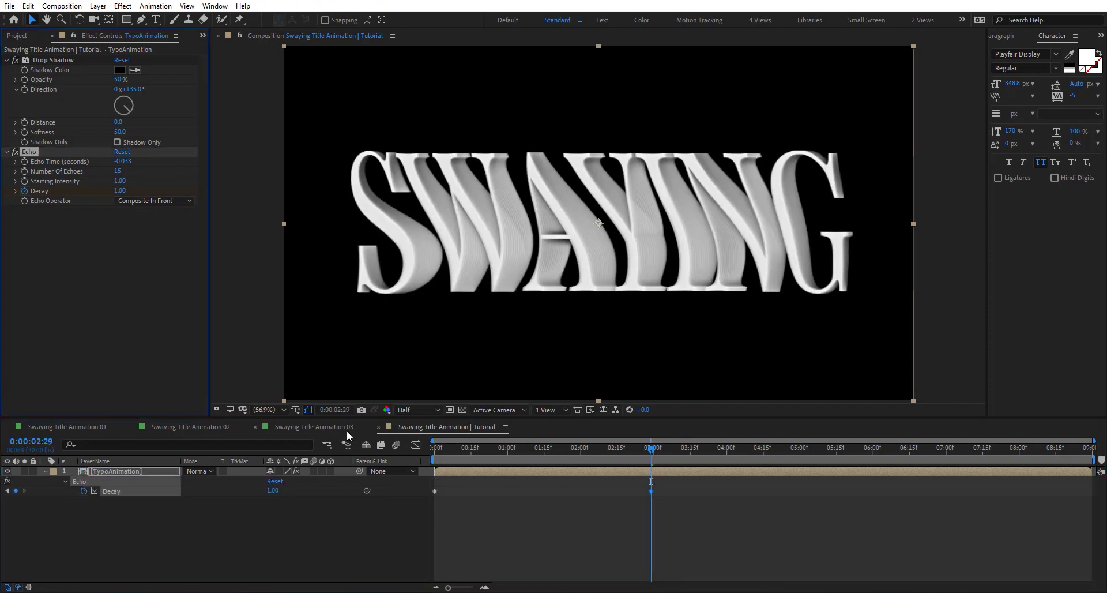
left_click_drag(666, 485, 385, 510)
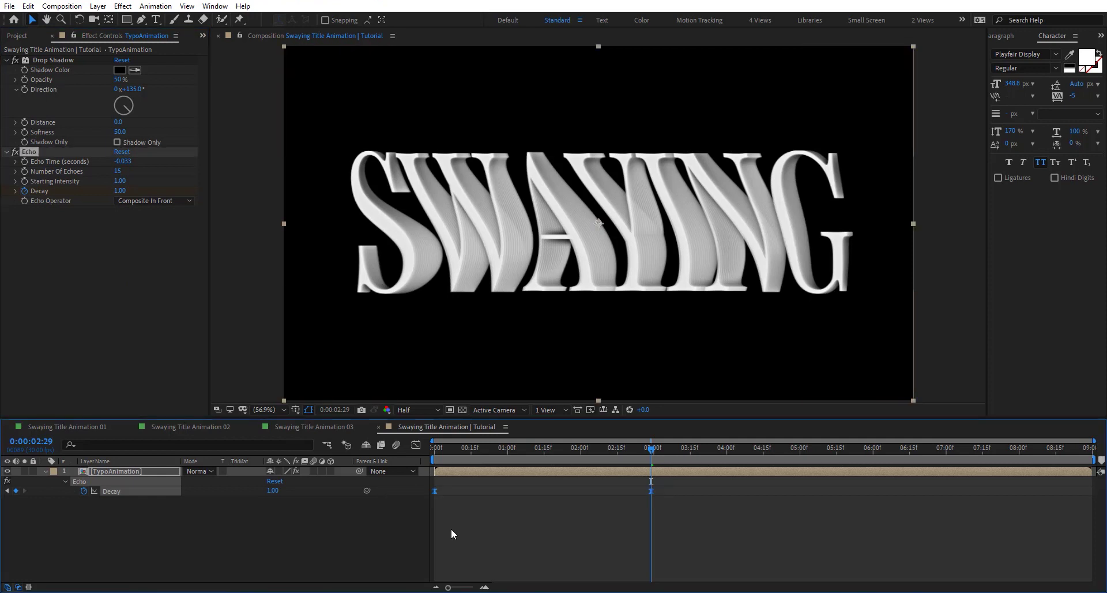
left_click(875, 448)
key("ctrl+v")
right_click(877, 492)
mouse_move(914, 491)
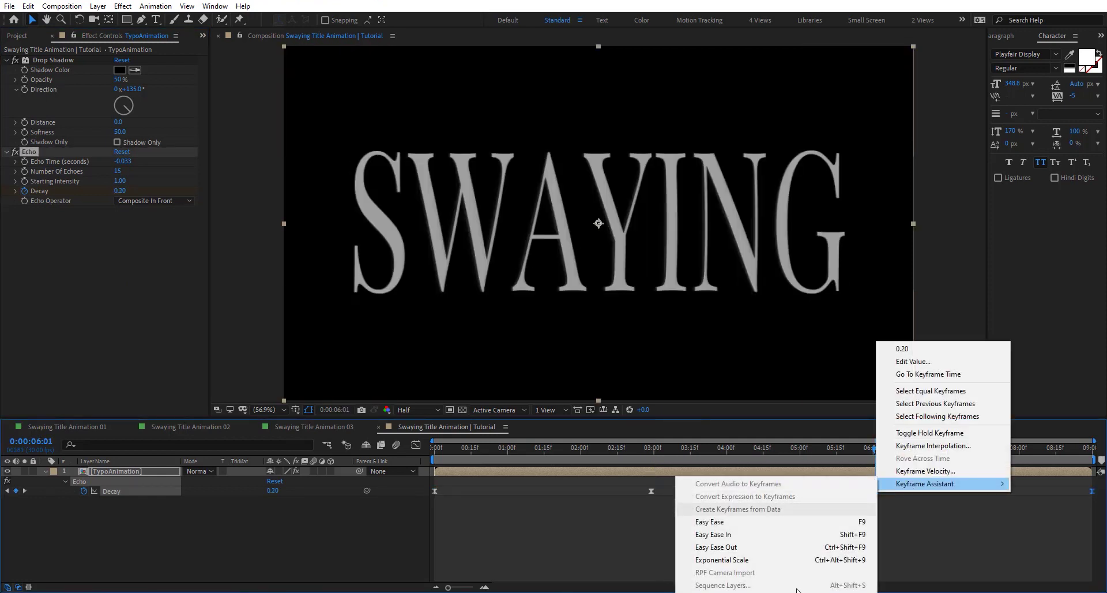
left_click(750, 587)
left_click_drag(882, 450, 1071, 448)
key("space")
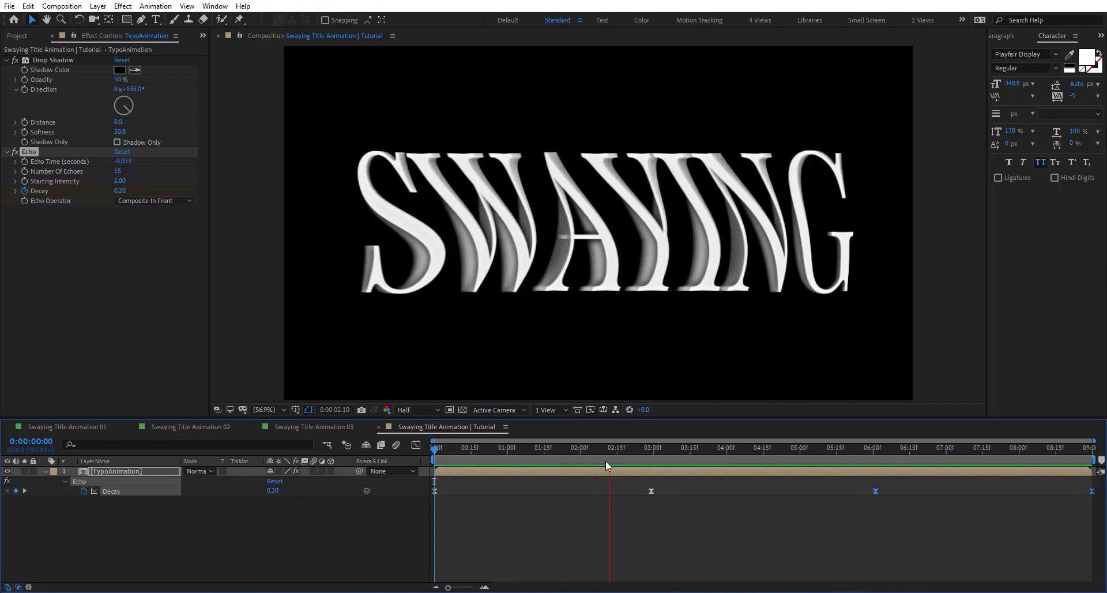
left_click_drag(607, 450, 741, 456)
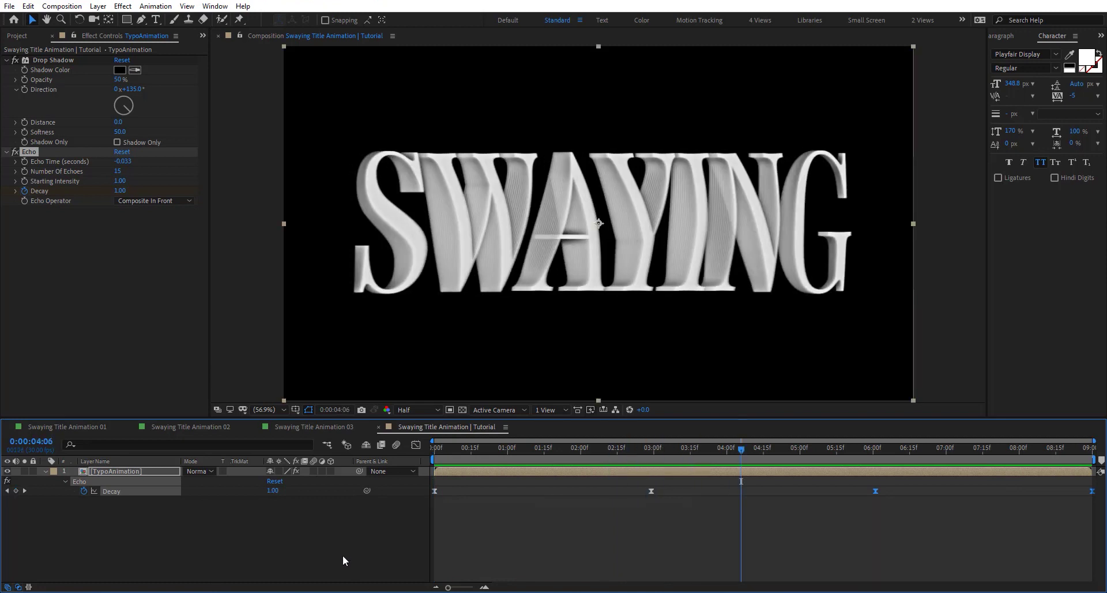
Step: Duplicate the Tutorial composition as Tutorial 2 and open the copy
right_click(341, 539)
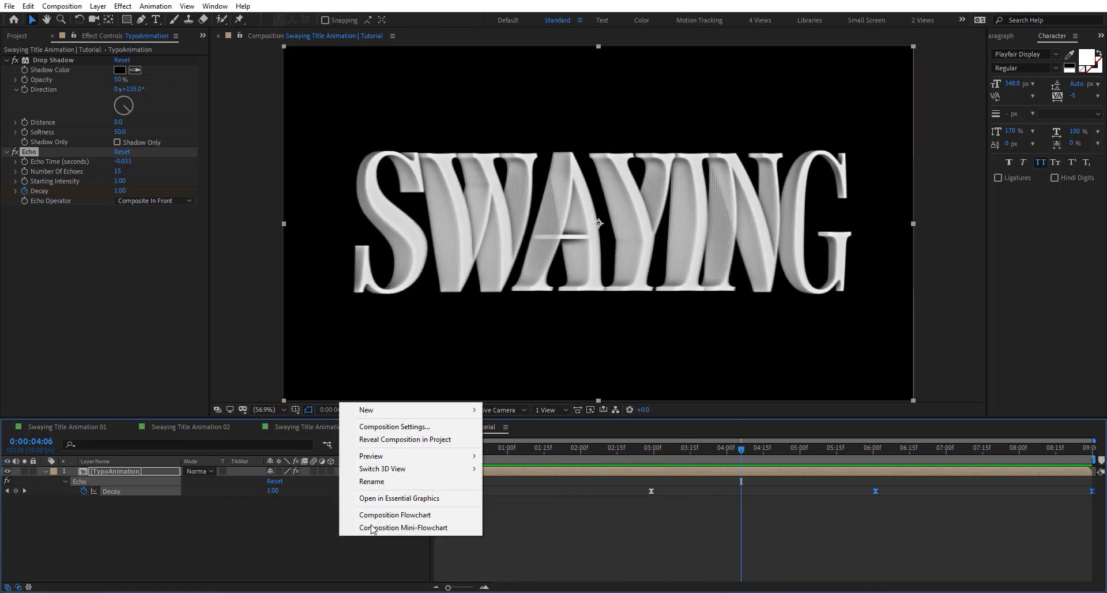
left_click(435, 439)
key("ctrl+d")
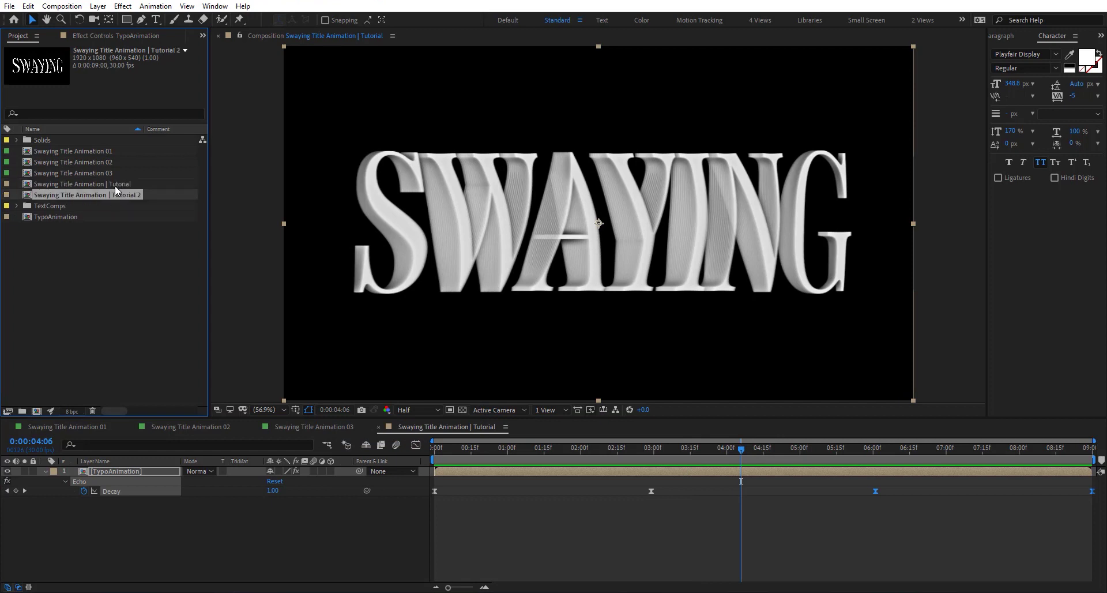
double_click(113, 192)
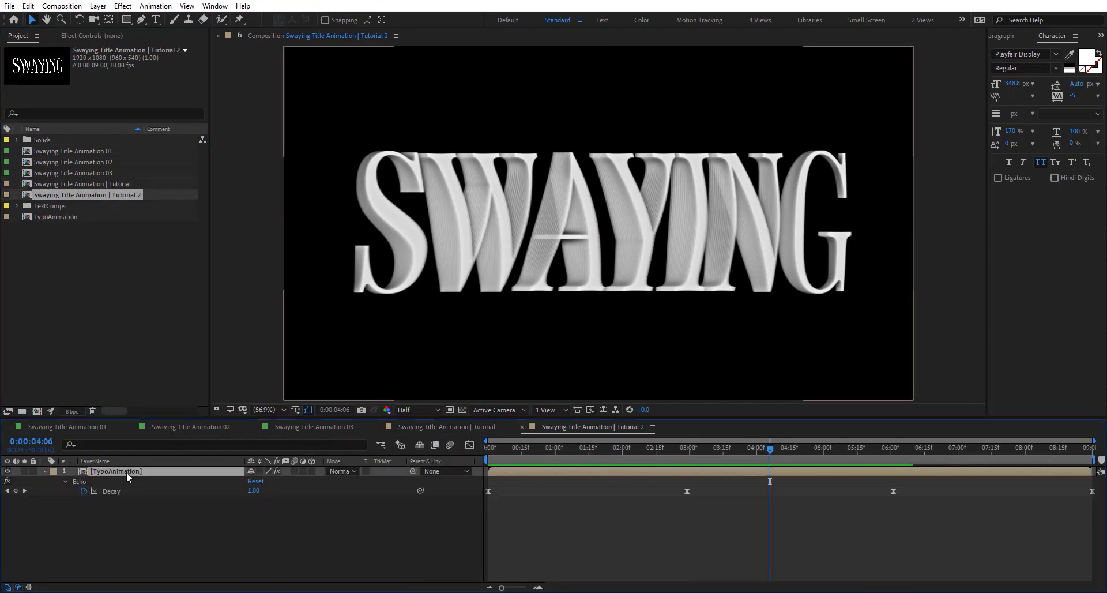
Step: Duplicate TypoAnimation as TypoAnimation 04 and swap it in as the text layer's source
double_click(126, 472)
right_click(162, 545)
left_click(213, 444)
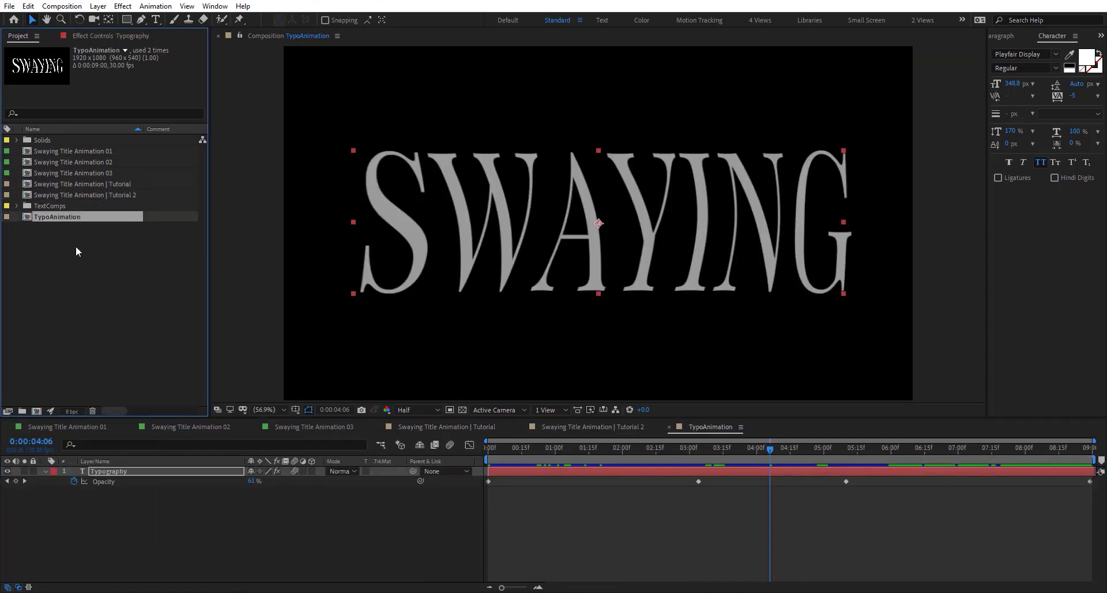
key("ctrl+d")
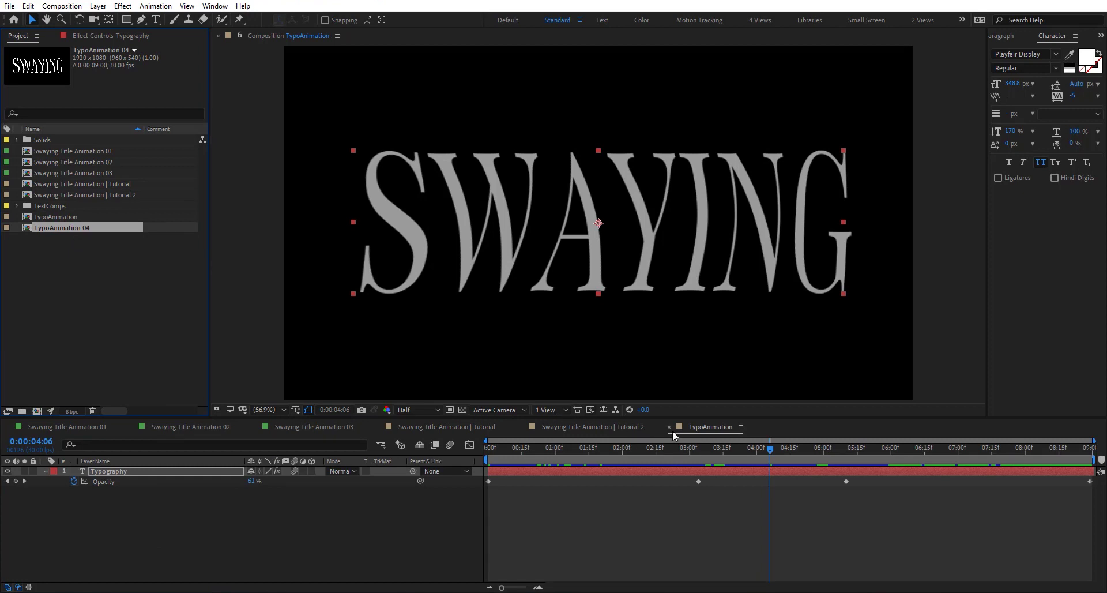
left_click(669, 427)
left_click_drag(87, 228, 159, 474)
Step: In TypoAnimation 04, keyframe the Typography Position at -1080,540 on frame 0
double_click(159, 472)
left_click_drag(595, 448, 453, 447)
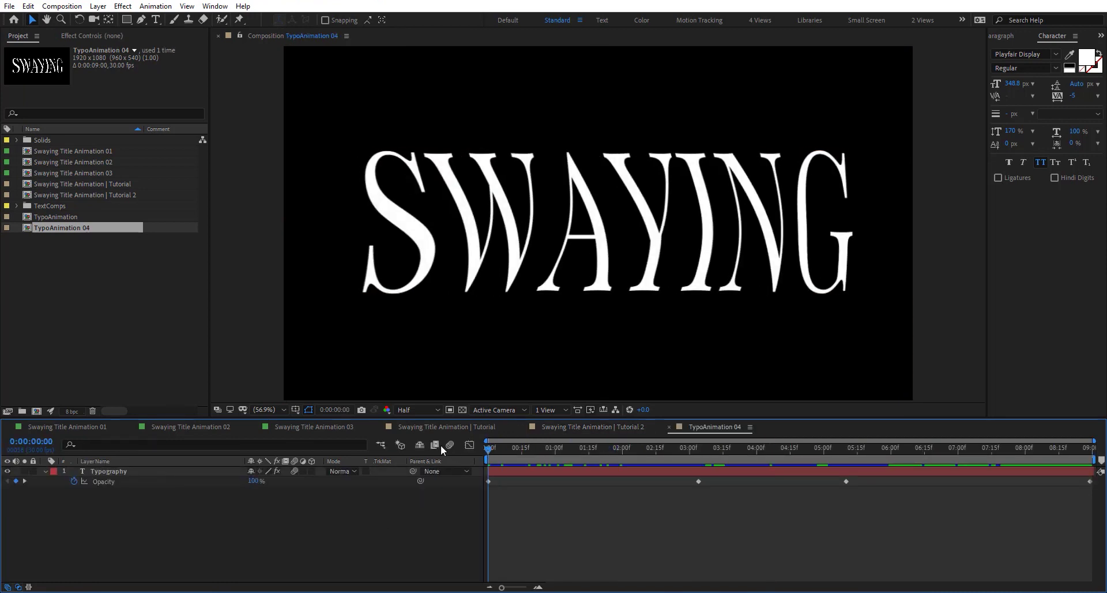
left_click(525, 469)
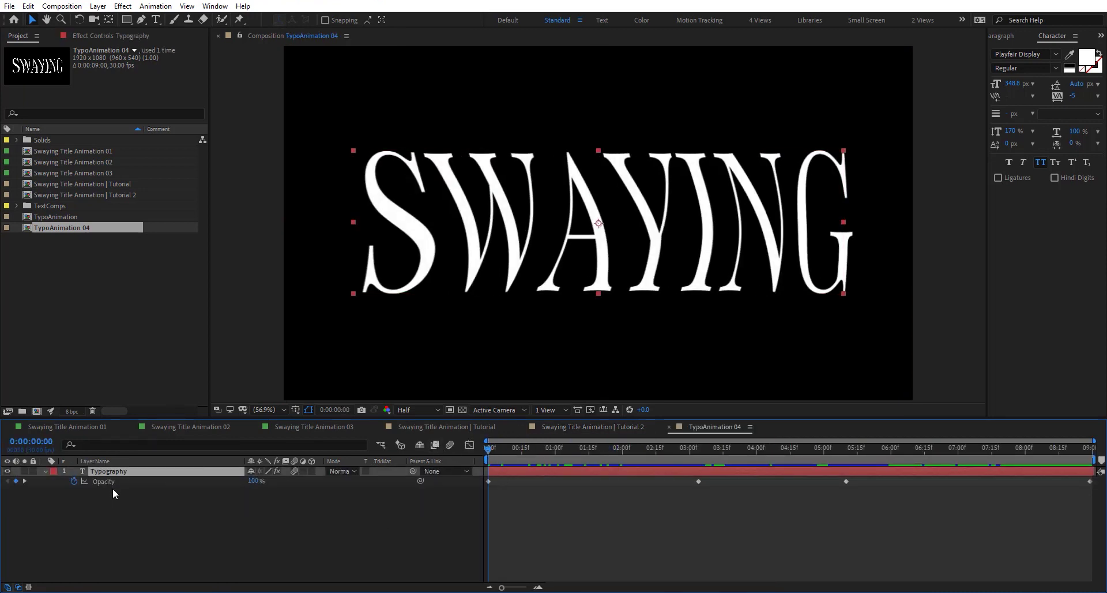
key("p")
left_click_drag(184, 479, 140, 492)
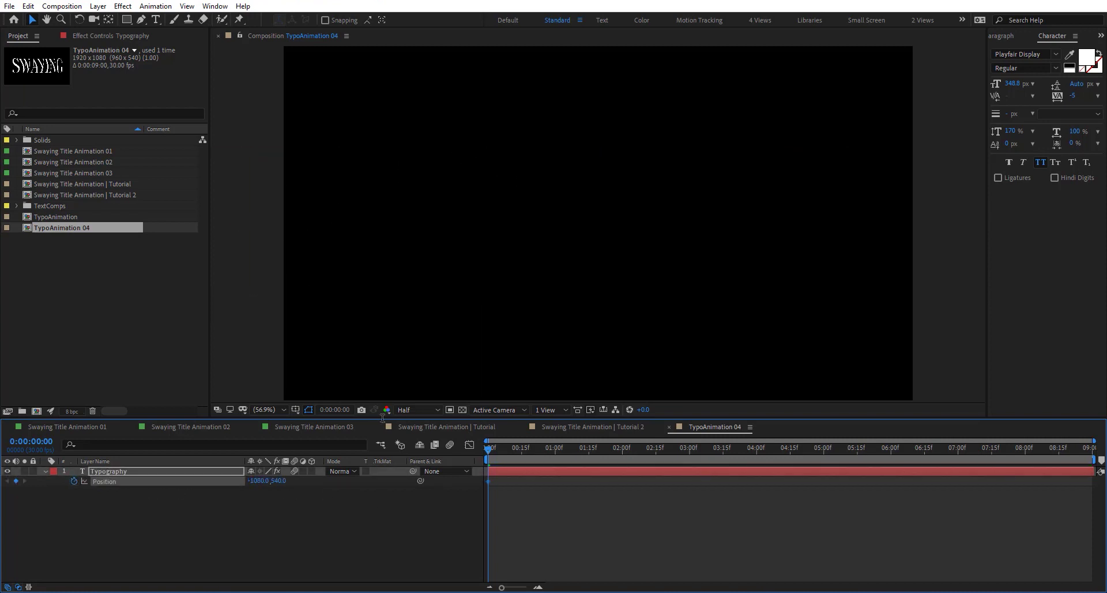
key("comma")
key("comma")
key("comma")
key("comma")
key("comma")
left_click_drag(489, 229, 761, 229)
key("period")
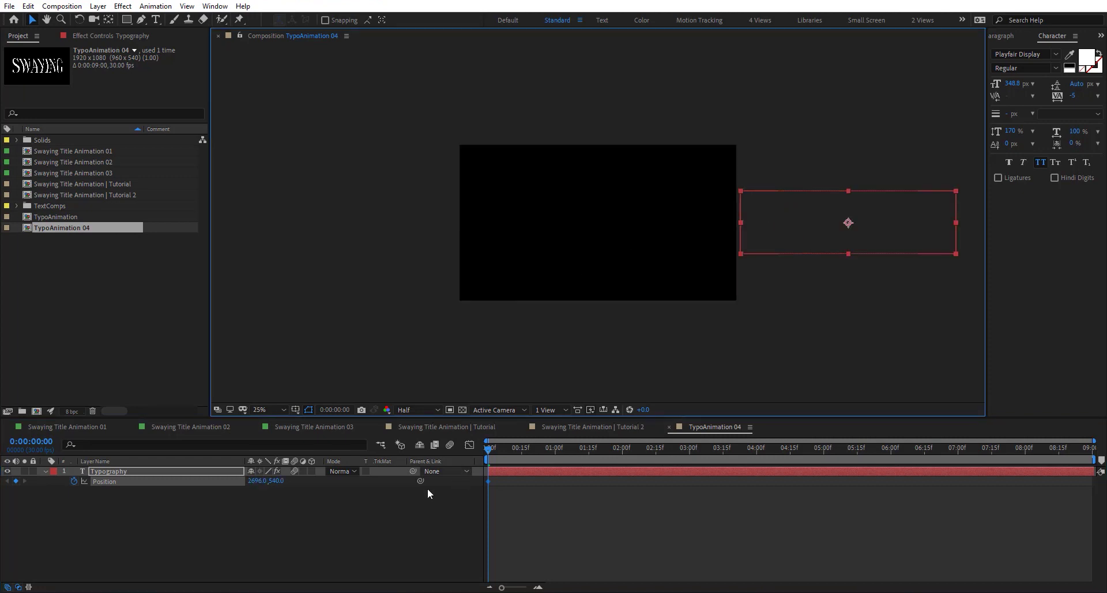
key("ctrl+z")
Step: Keyframe Position at 2500,540 on the last frame so the text exits right
left_click(1099, 455)
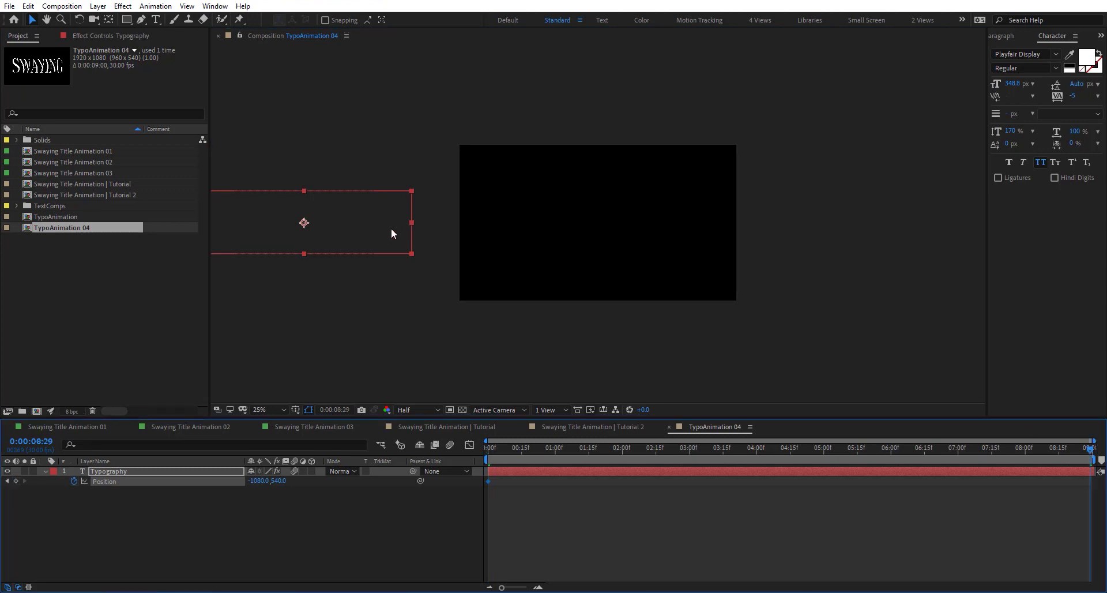
left_click_drag(394, 235, 939, 232)
left_click_drag(1090, 448, 795, 449)
key("period")
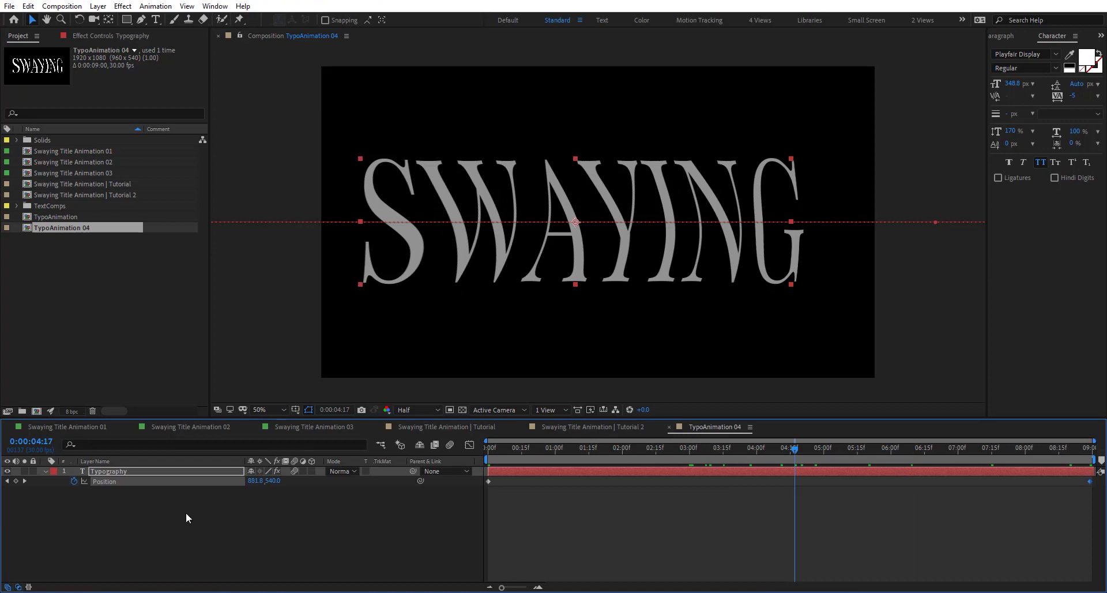
left_click(137, 35)
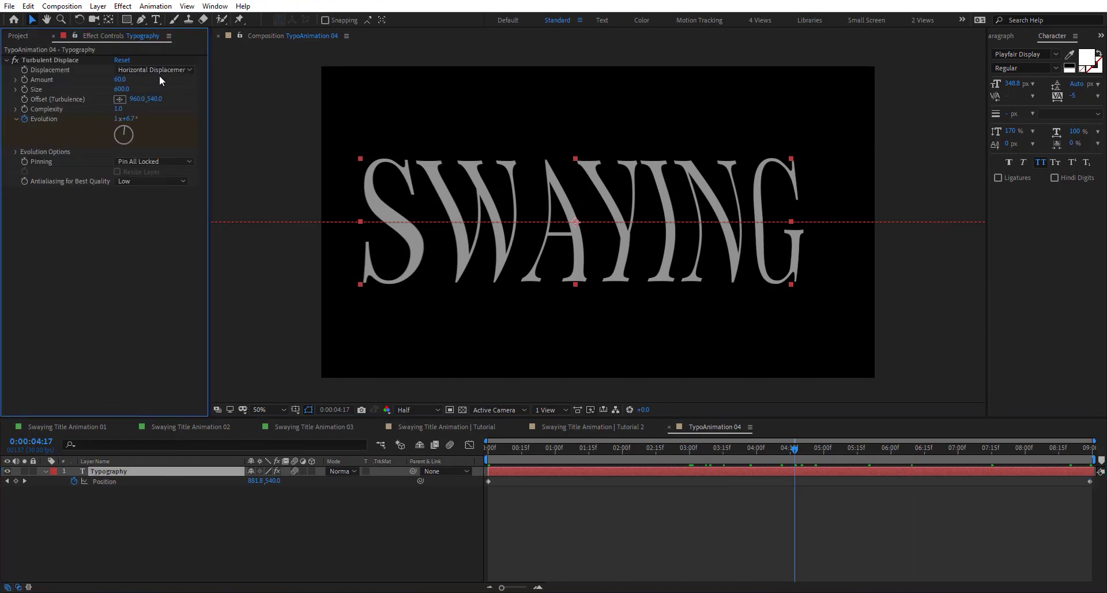
Step: Switch the Turbulent Displace type to Vertical Displacement and scrub to check the warp
left_click(152, 69)
left_click(150, 167)
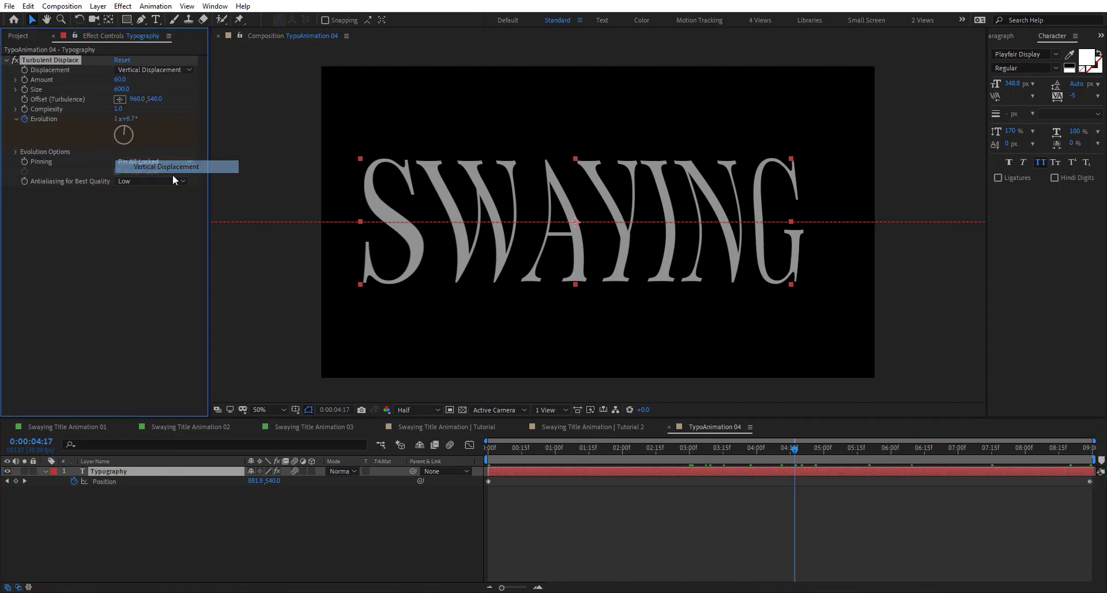
left_click_drag(794, 449, 662, 466)
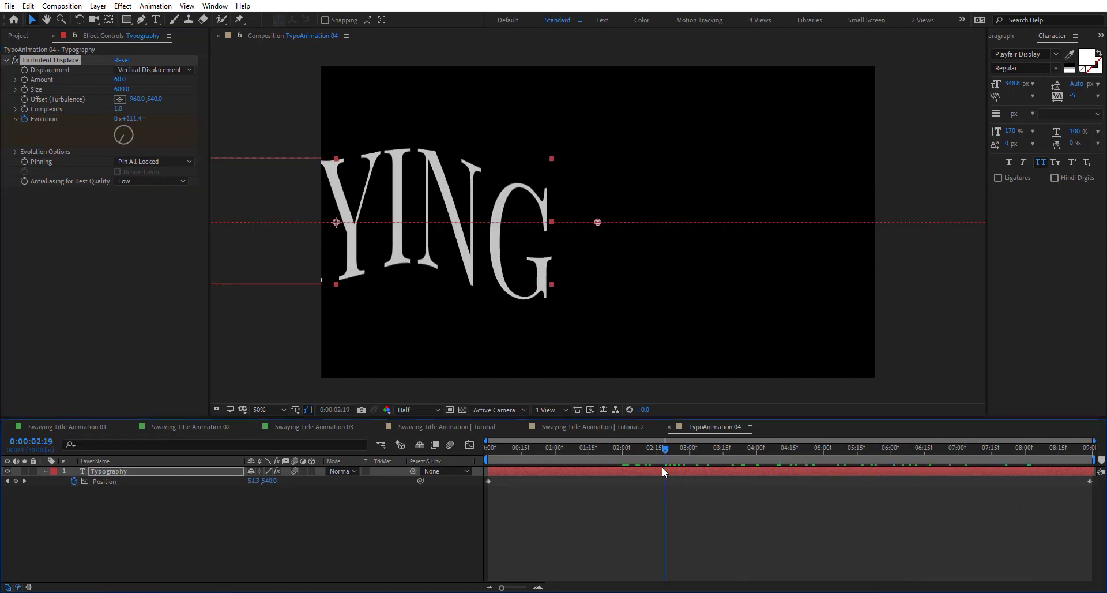
Step: Add a Transform effect above Turbulent Displace with Uniform Scale turned off
key("ctrl+space")
type("trans")
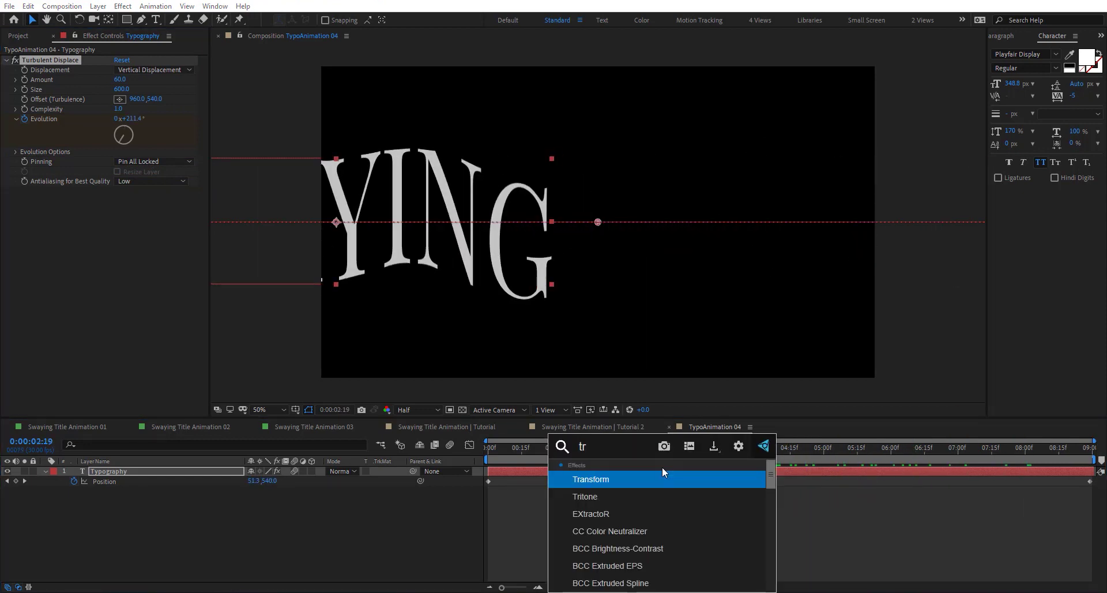
key("Return")
left_click_drag(55, 191, 58, 57)
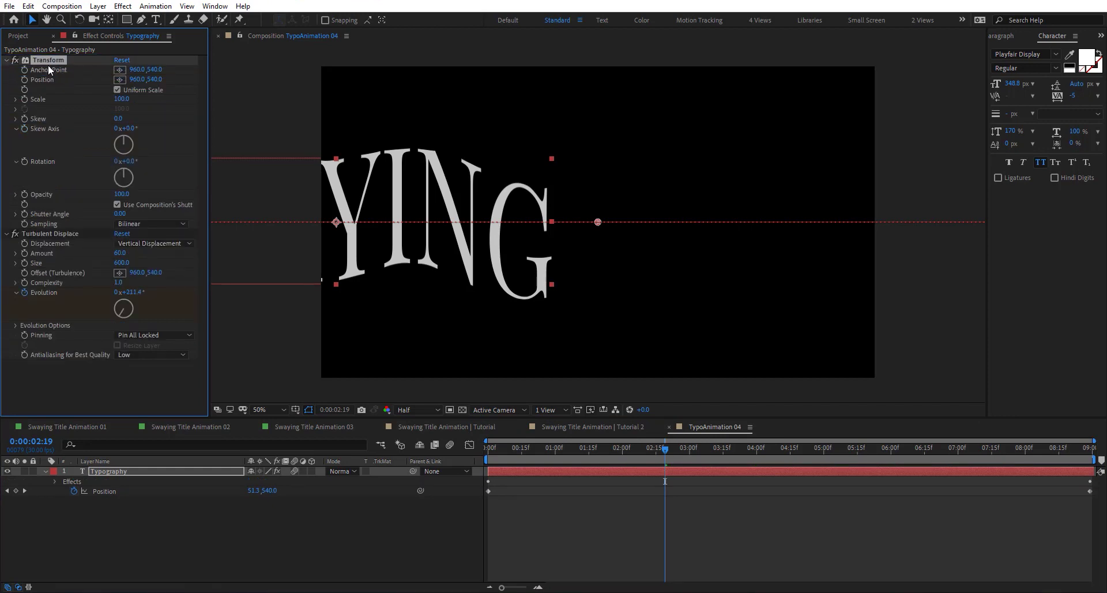
left_click(153, 89)
left_click_drag(534, 449, 454, 449)
Step: Keyframe Scale Height from 100 at the start to about 141.5 around 4 seconds
left_click(25, 99)
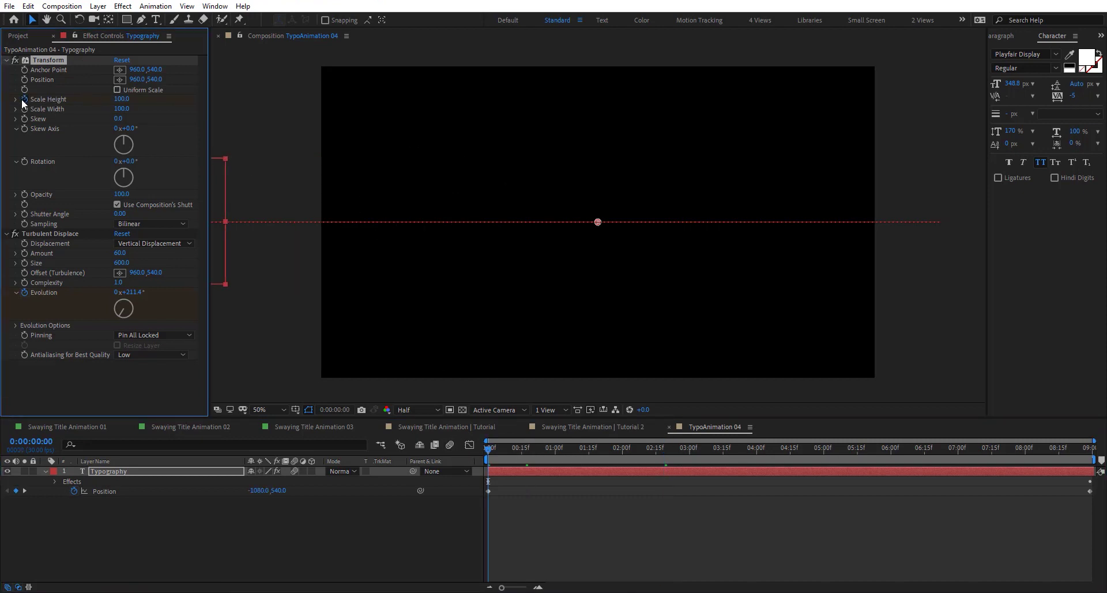
left_click_drag(817, 449, 774, 448)
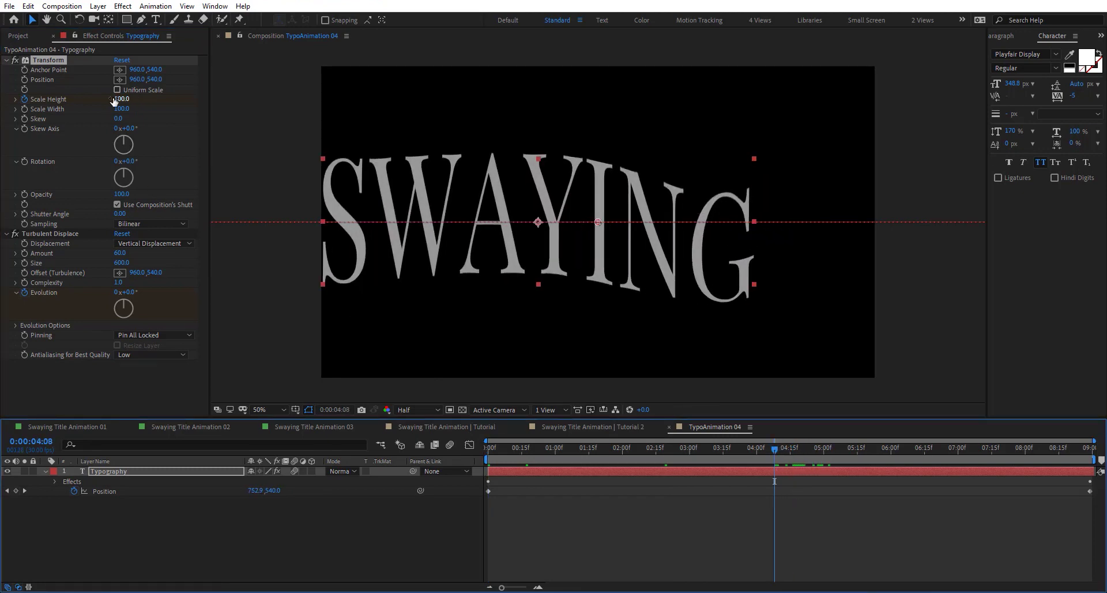
left_click_drag(122, 102, 151, 102)
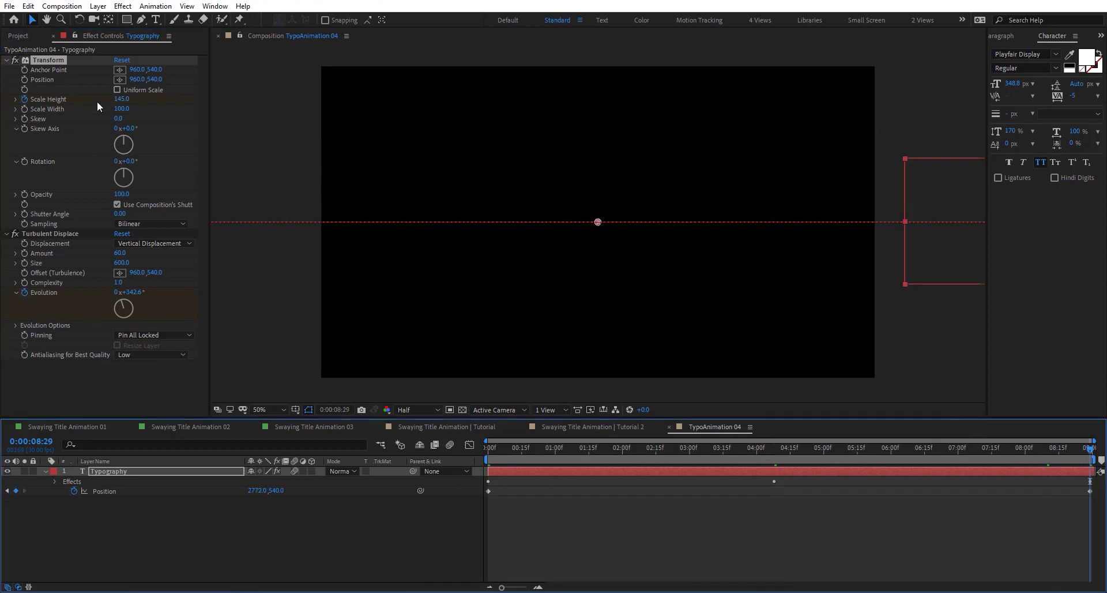
left_click(122, 99)
type("1")
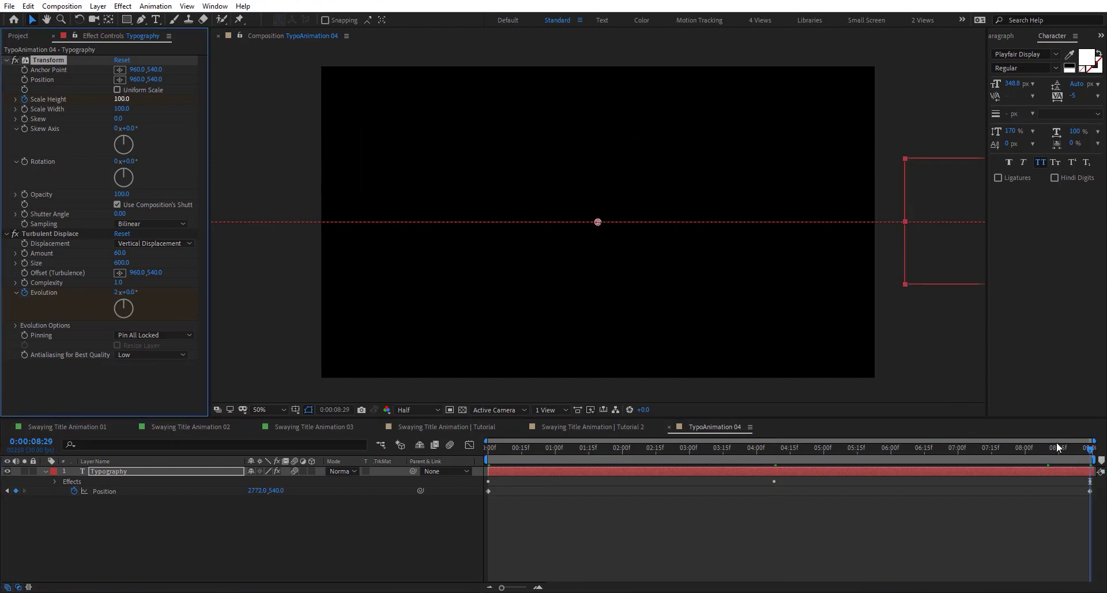
left_click_drag(867, 455, 682, 452)
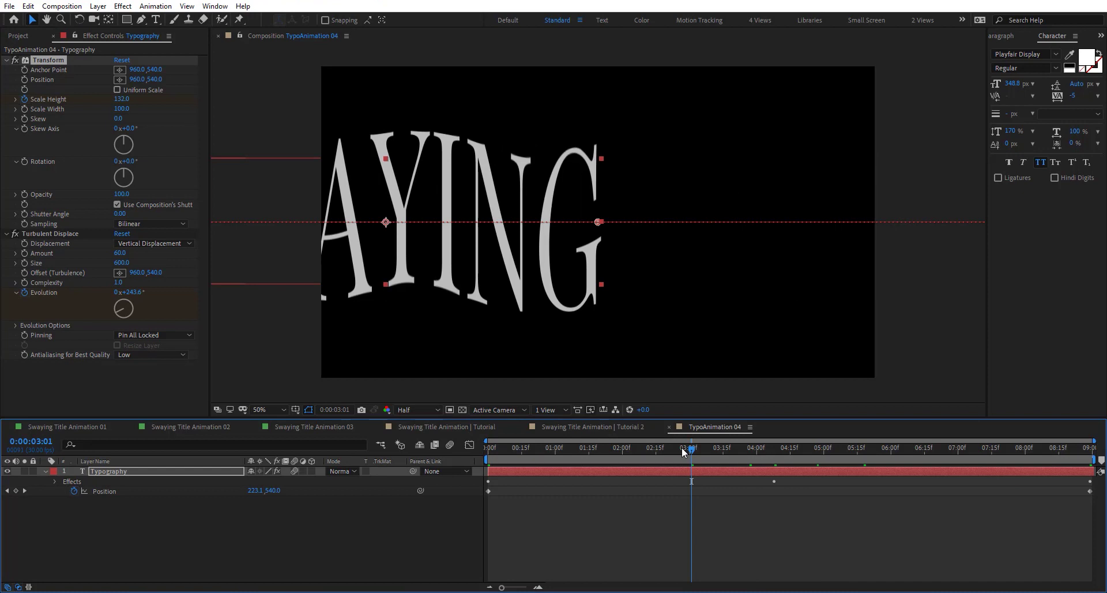
Step: Delete the 03:03 Opacity keyframe and move the last one to about 04:16 at 100%
key("u")
left_click(110, 529)
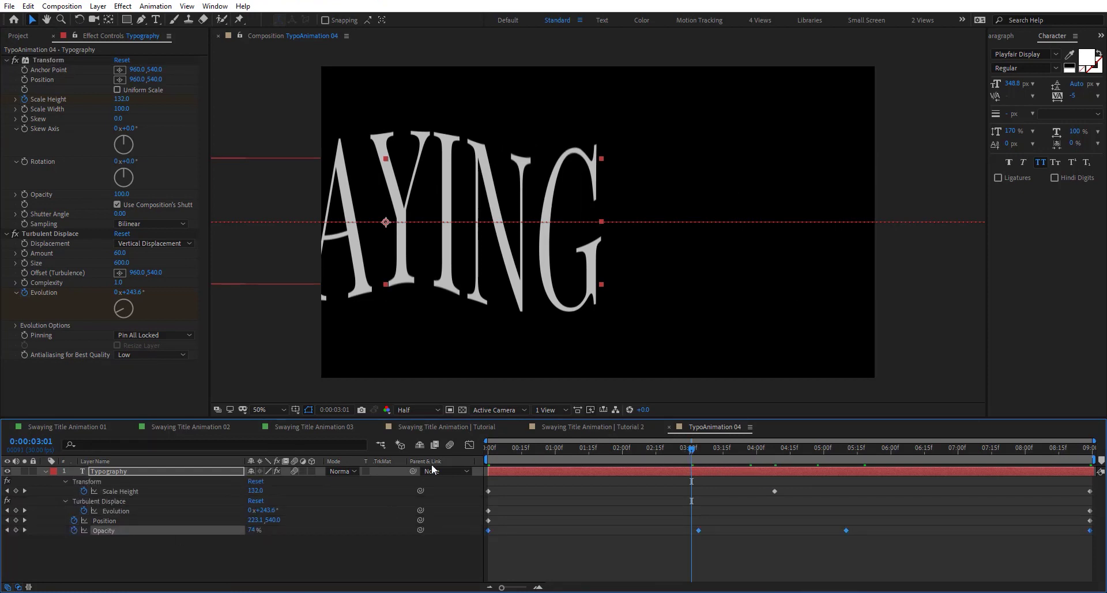
left_click_drag(504, 451, 435, 449)
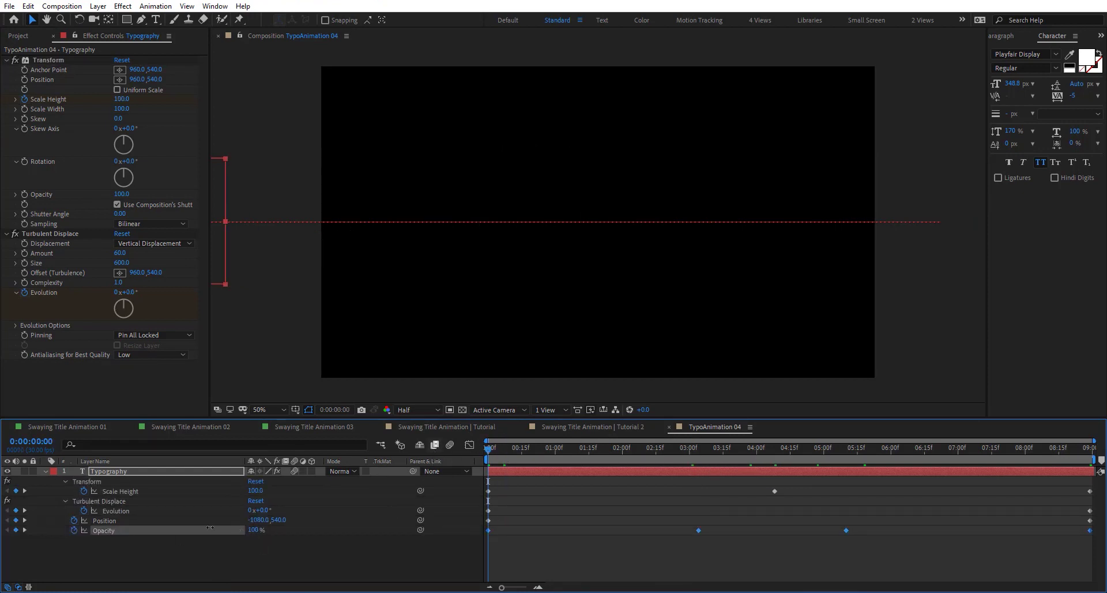
left_click_drag(751, 518, 655, 539)
key("Delete")
left_click_drag(847, 531, 800, 531)
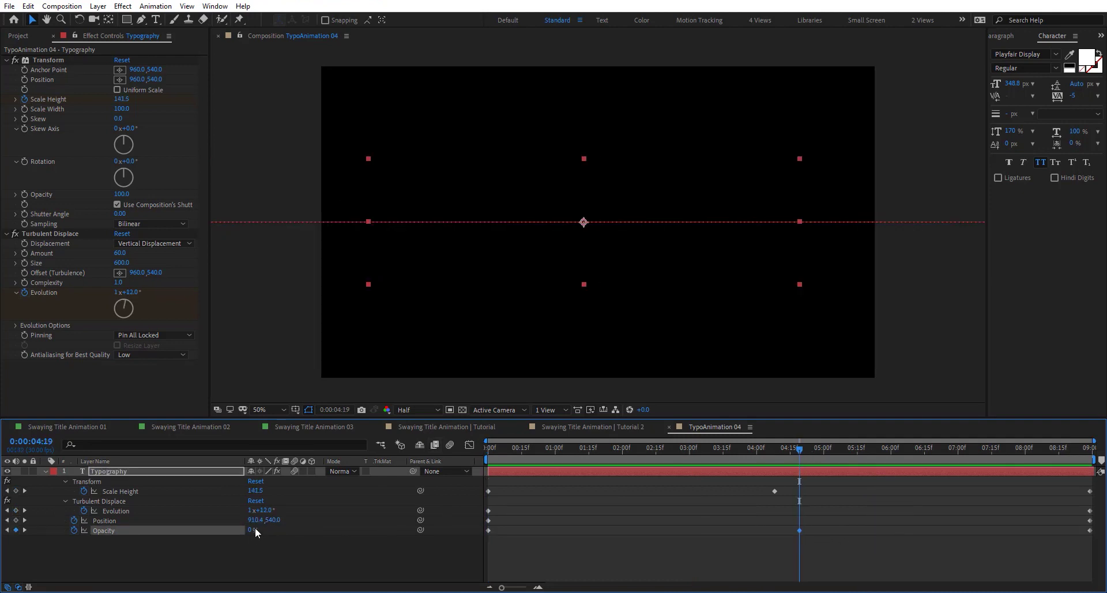
left_click_drag(252, 535, 545, 533)
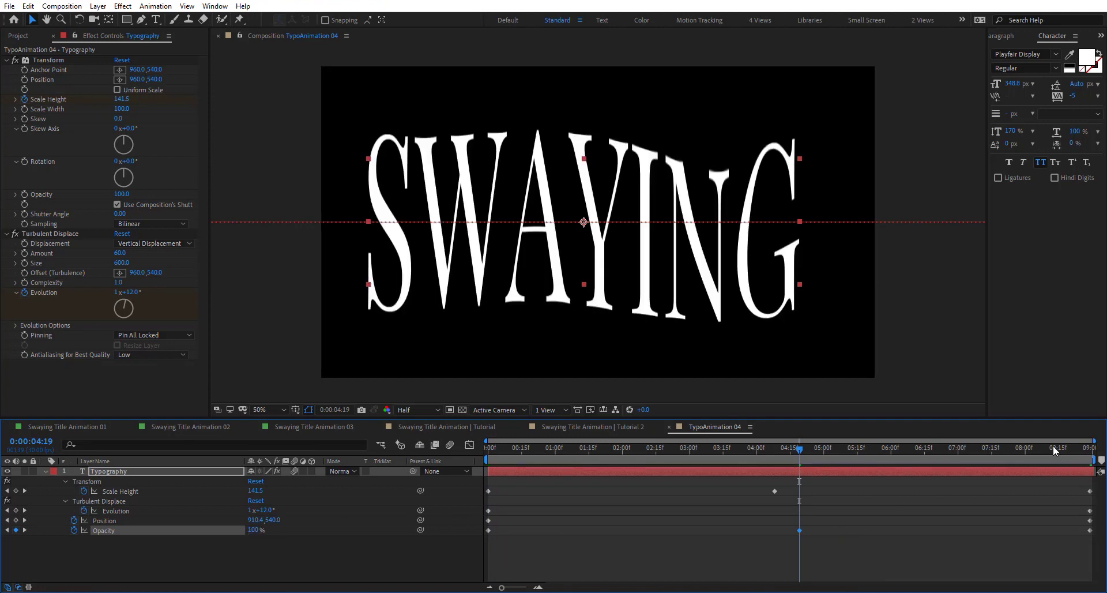
left_click_drag(1056, 449, 496, 495)
key("space")
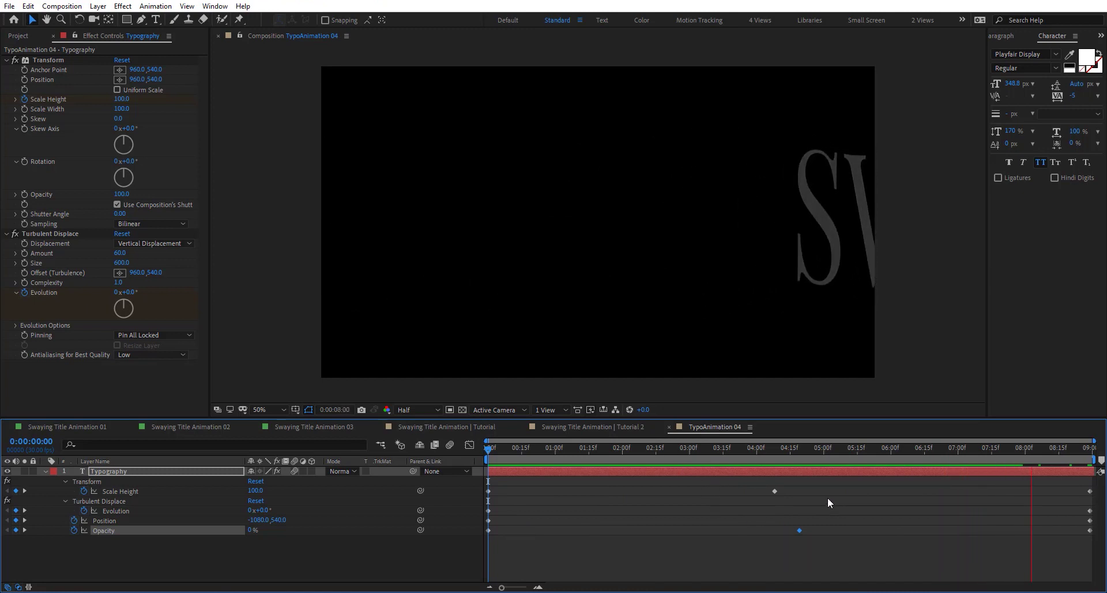
left_click_drag(694, 451, 698, 452)
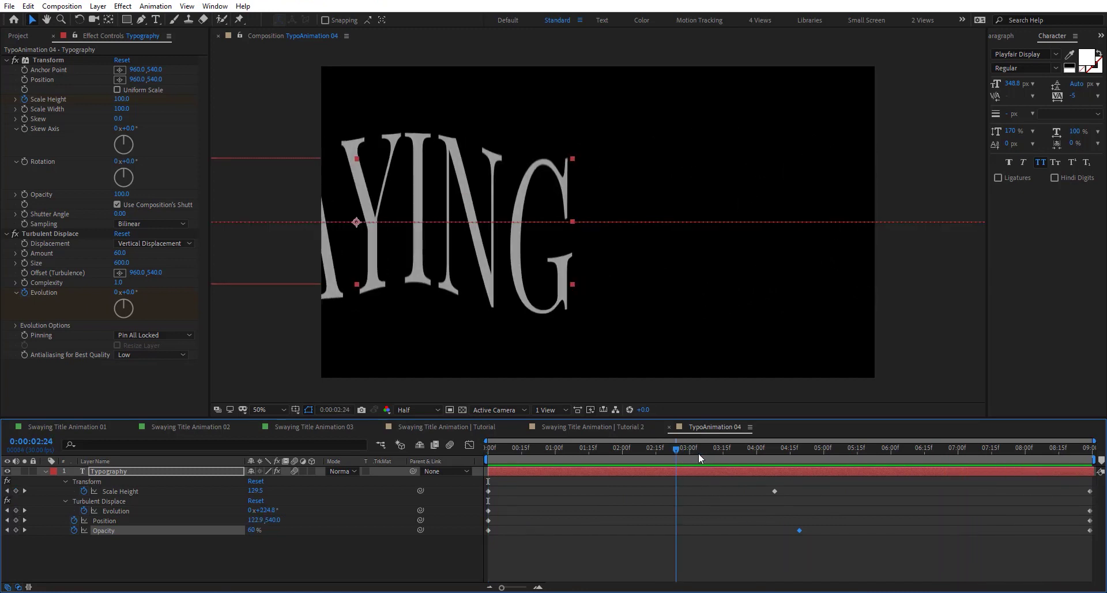
Step: Close the TypoAnimation 04 precomp, play Tutorial 2, and reveal the Echo Decay keyframes
left_click(669, 427)
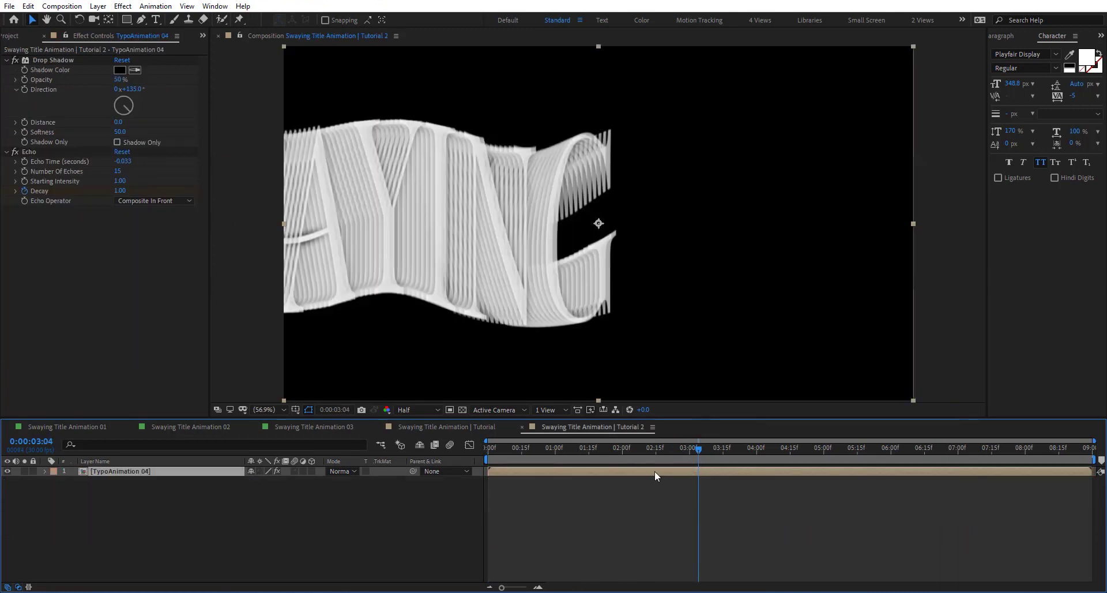
left_click(482, 448)
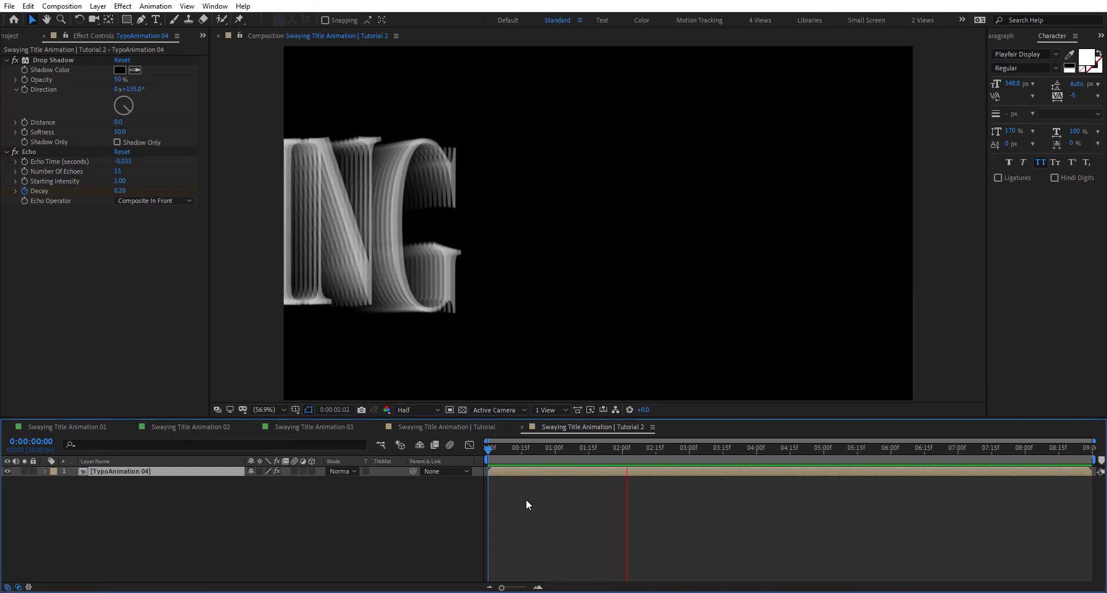
left_click_drag(728, 446, 622, 449)
key("u")
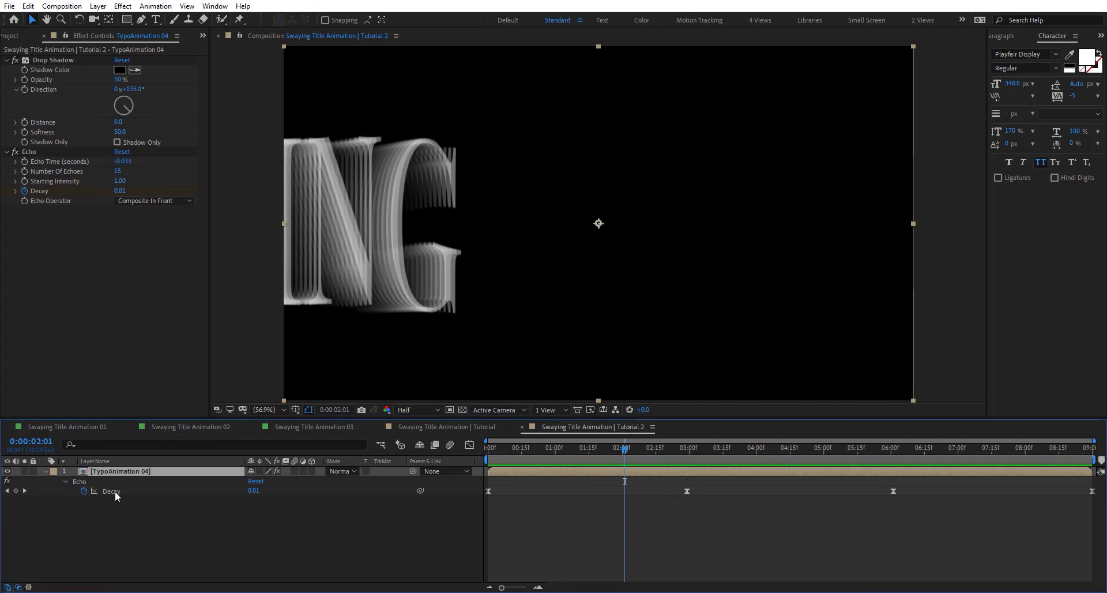
Step: Keyframe Echo Time at -0.020 at 02:01 and -0.040 at 07:01
left_click(29, 152)
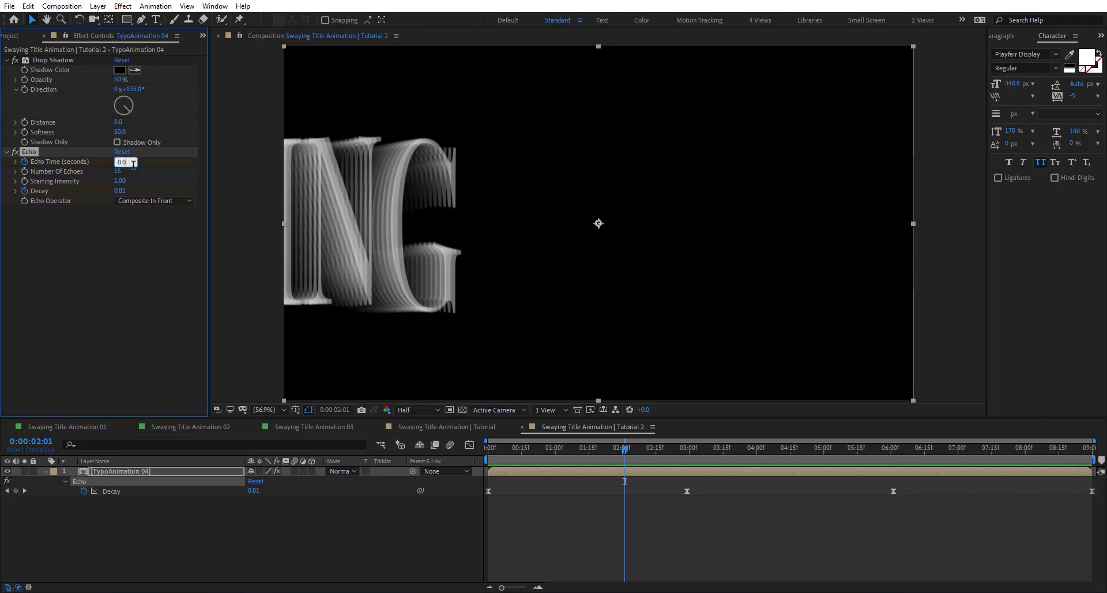
key("Return")
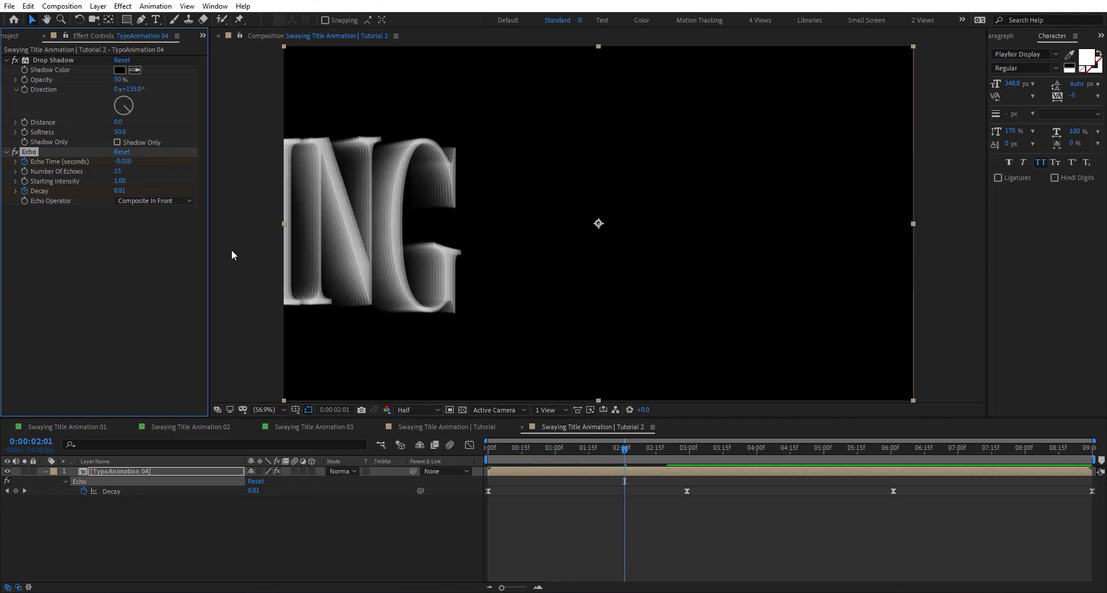
left_click_drag(895, 450, 959, 450)
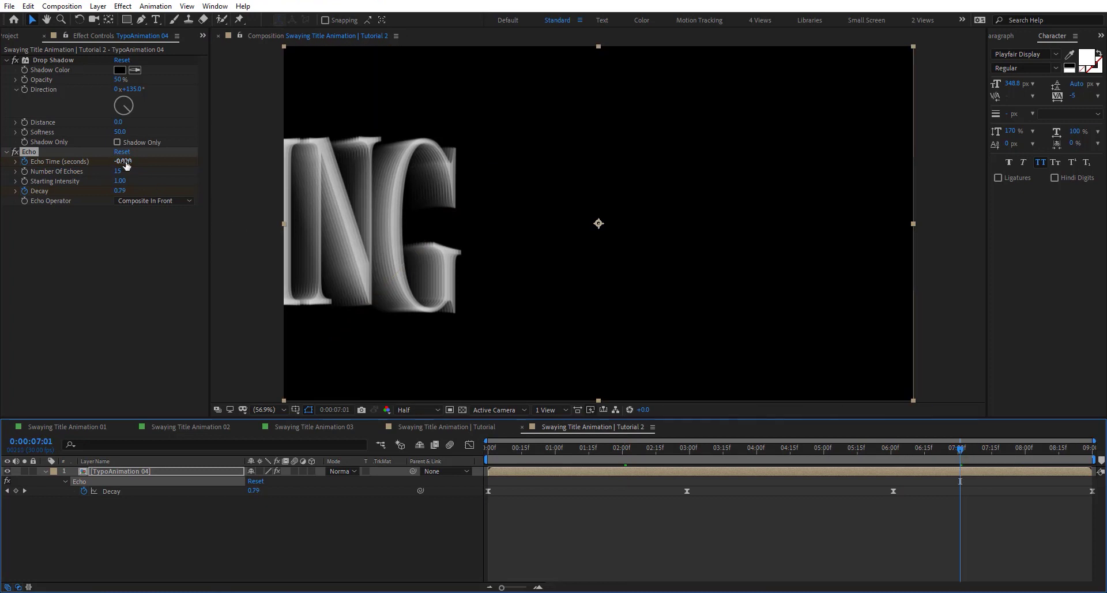
left_click(124, 161)
key("Right")
key("BackSpace")
type("4")
key("Return")
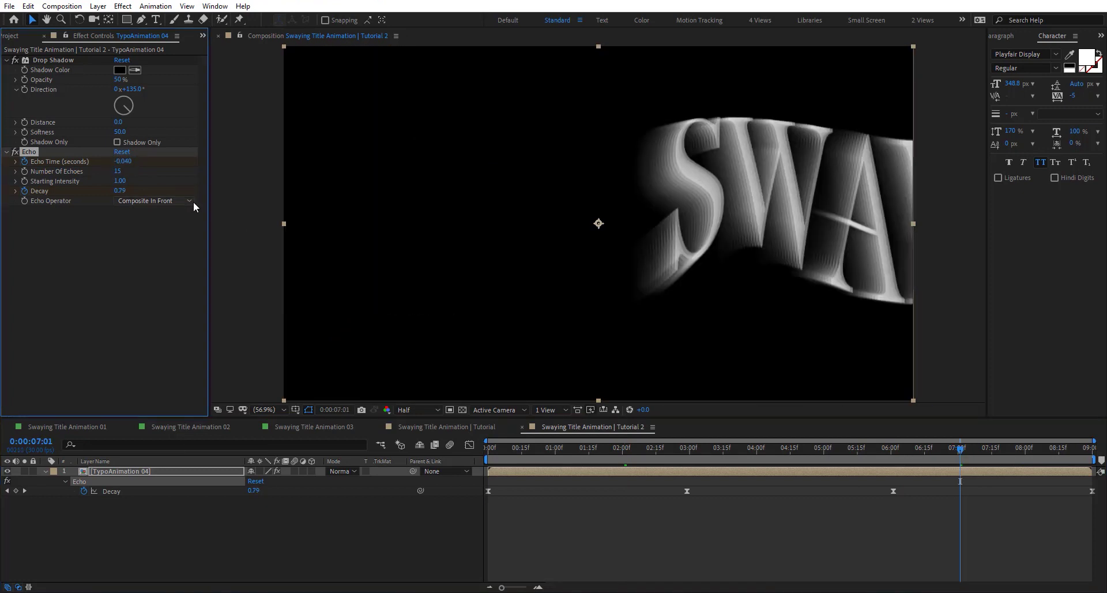
left_click(829, 452)
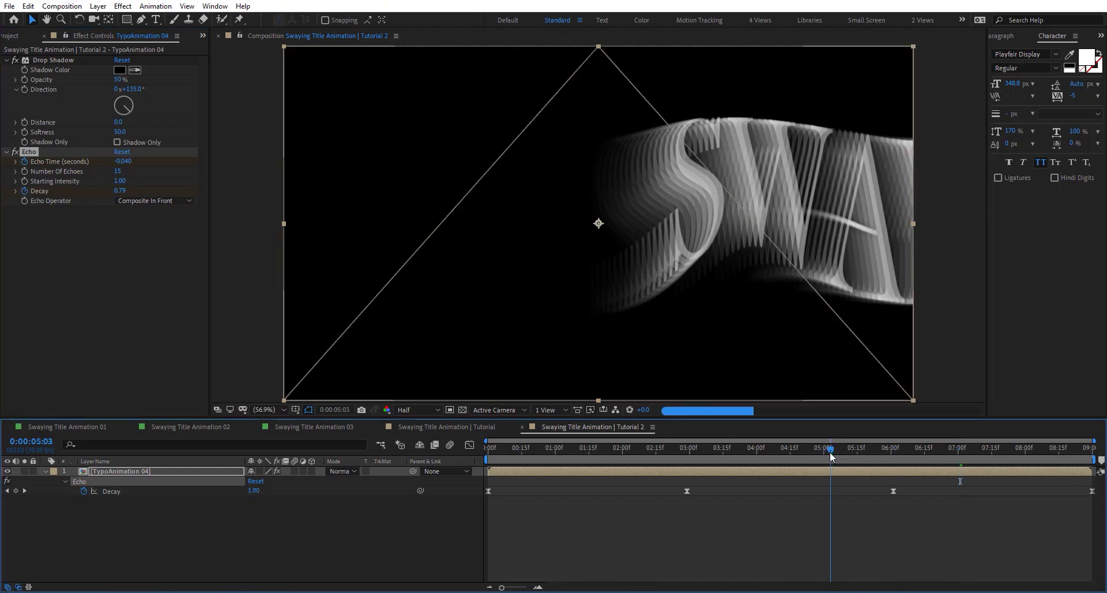
left_click(780, 449)
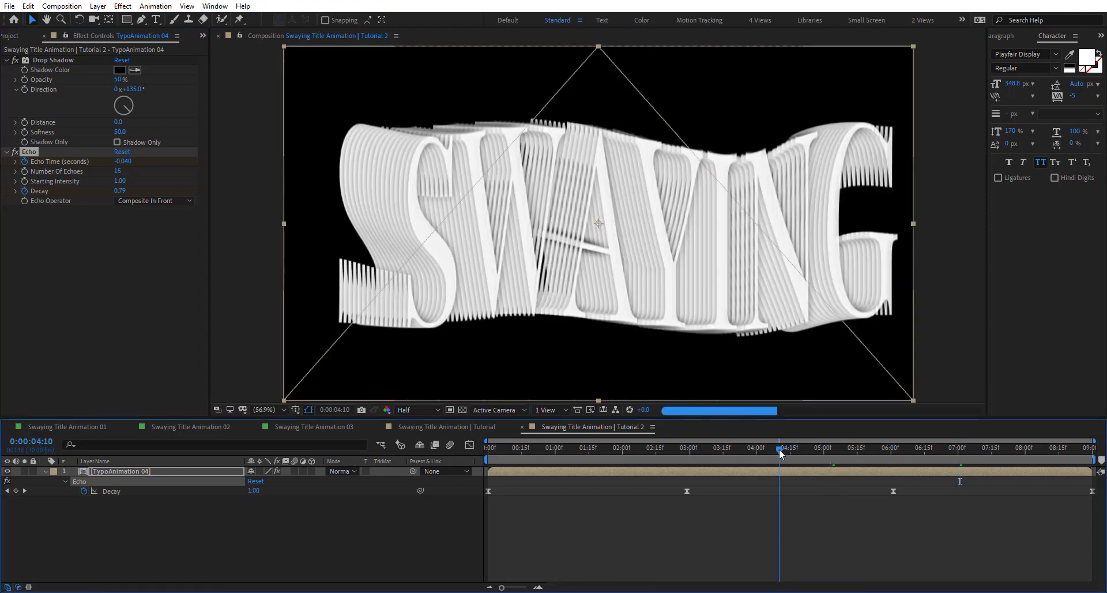
Step: Retime the middle Decay keyframes to about 03:06 and 05:09, then reopen the TypoAnimation 04 precomp
key("u")
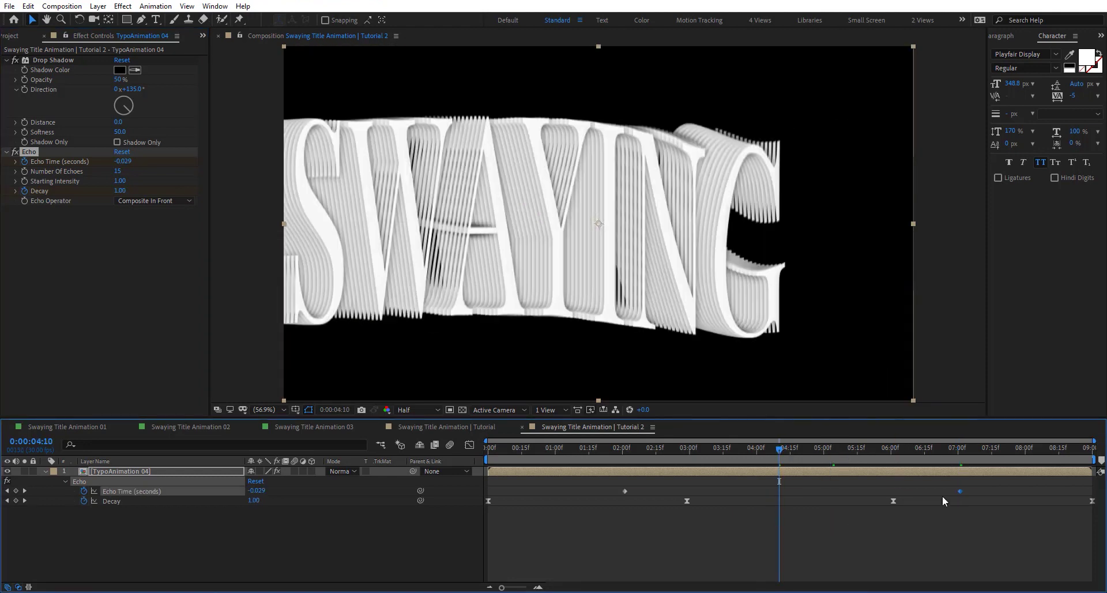
left_click_drag(894, 501, 864, 501)
left_click_drag(690, 501, 700, 501)
left_click(877, 449)
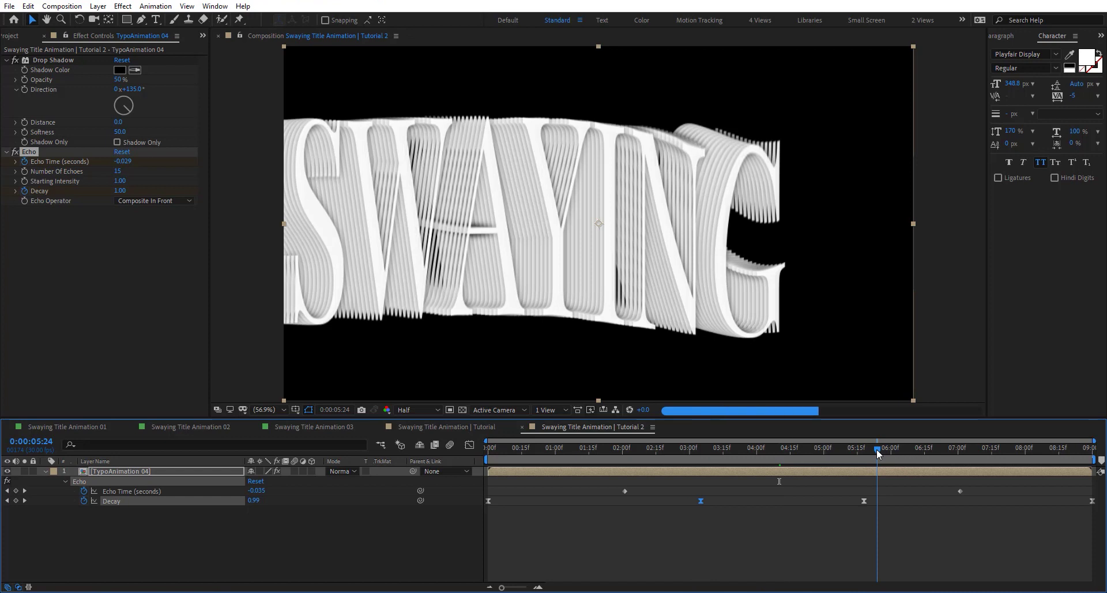
left_click(887, 454)
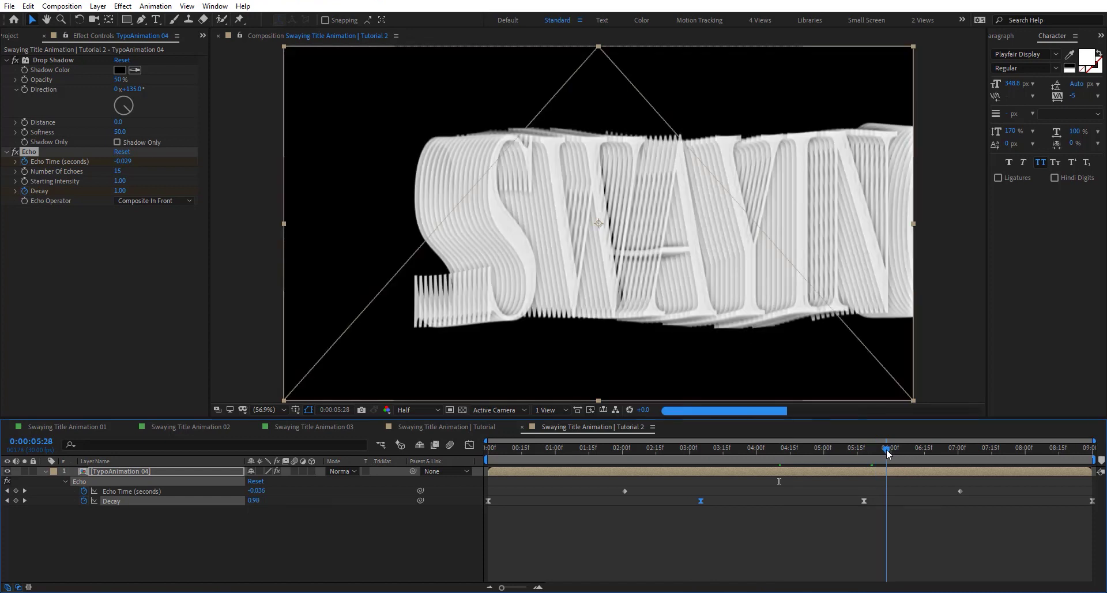
left_click_drag(887, 448, 944, 445)
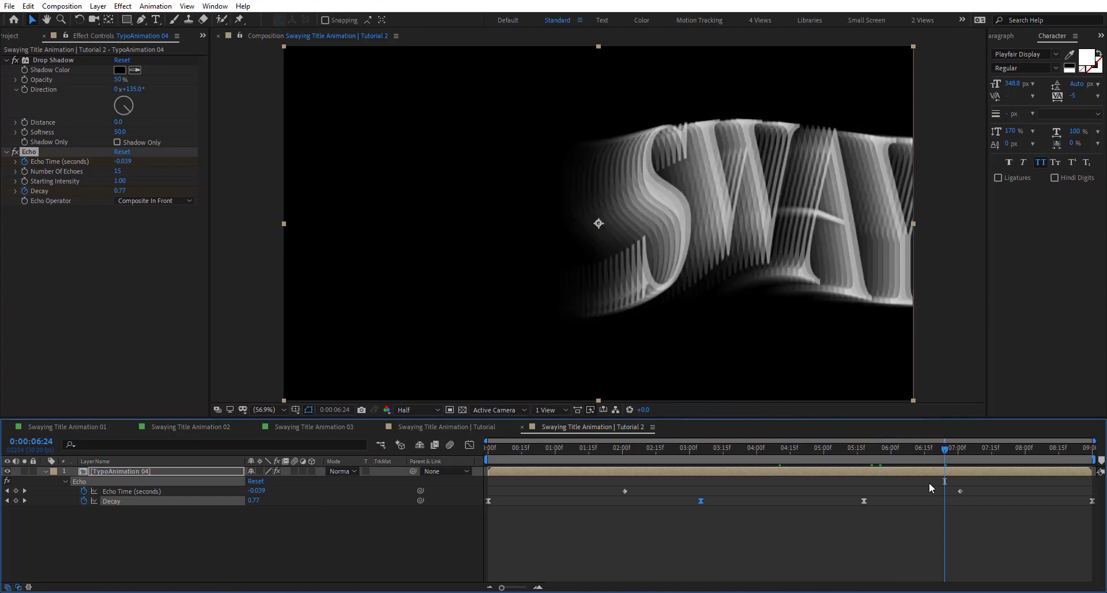
double_click(927, 472)
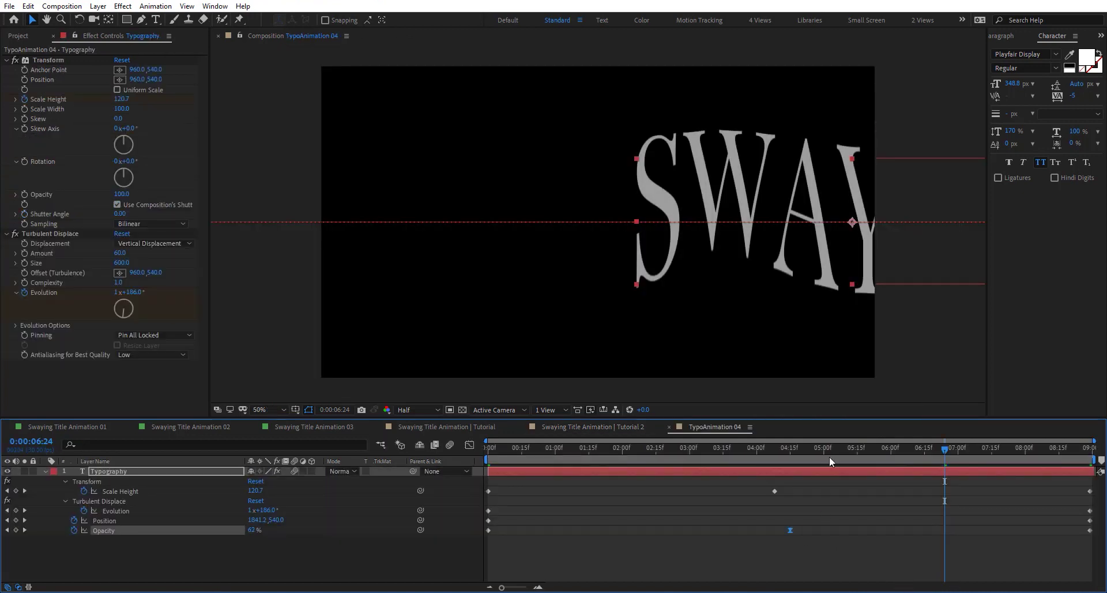
Step: Nudge the final Opacity keyframe slightly earlier and go back to the start of Tutorial 2
left_click_drag(808, 451, 895, 456)
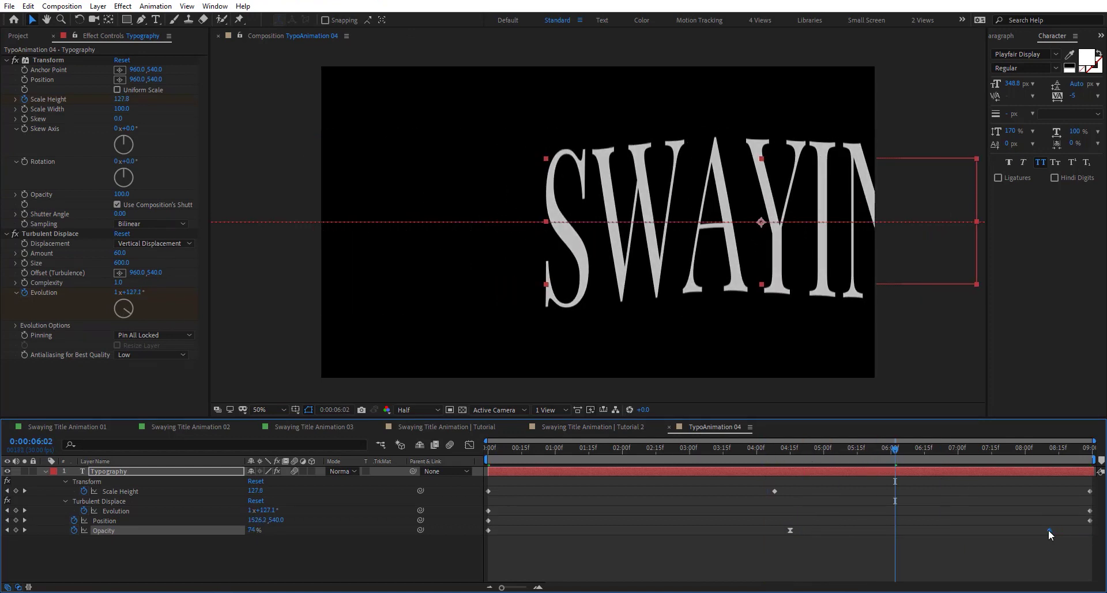
left_click_drag(1049, 529, 1041, 530)
left_click_drag(926, 448, 721, 454)
left_click(670, 428)
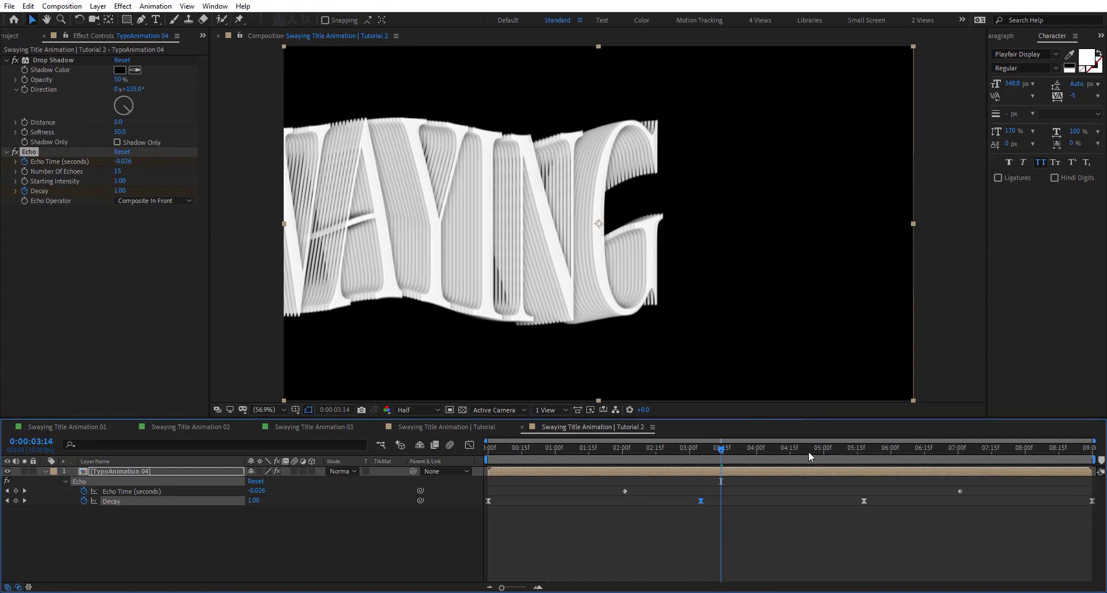
key("Home")
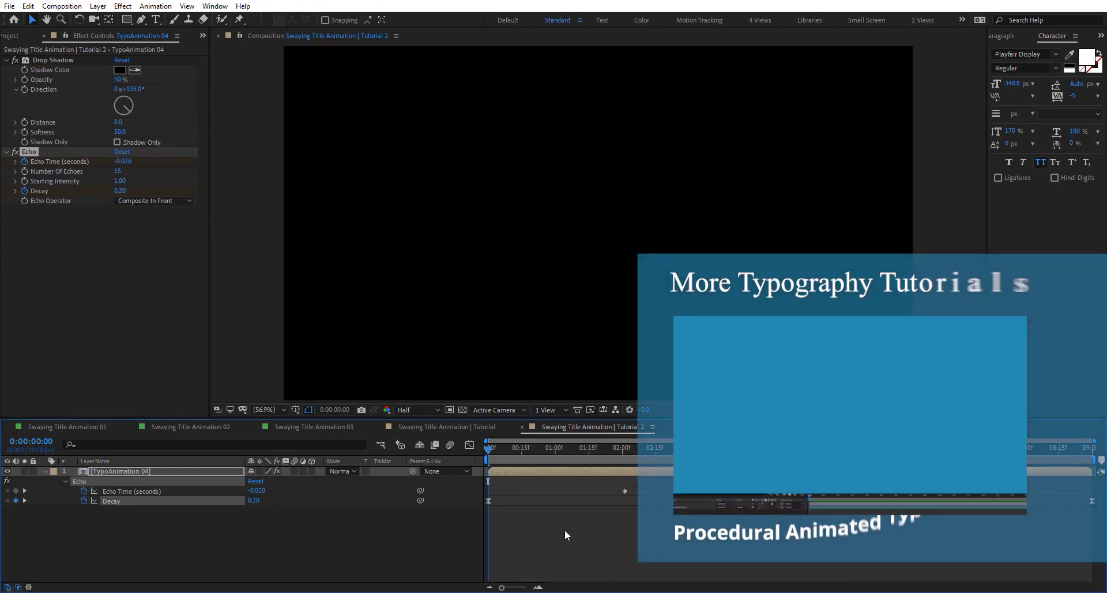
key("space")
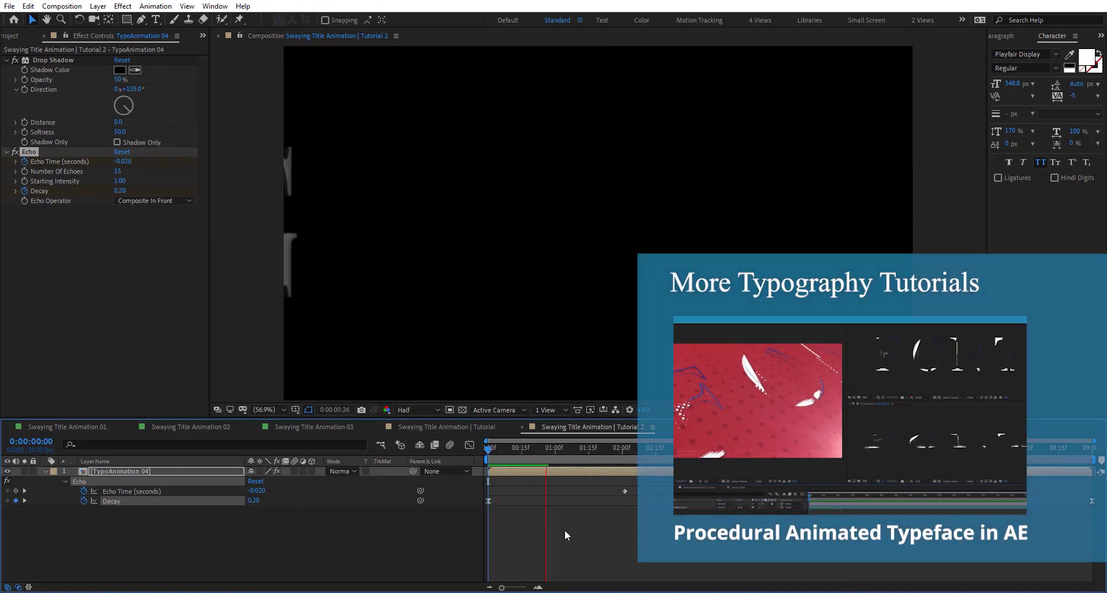